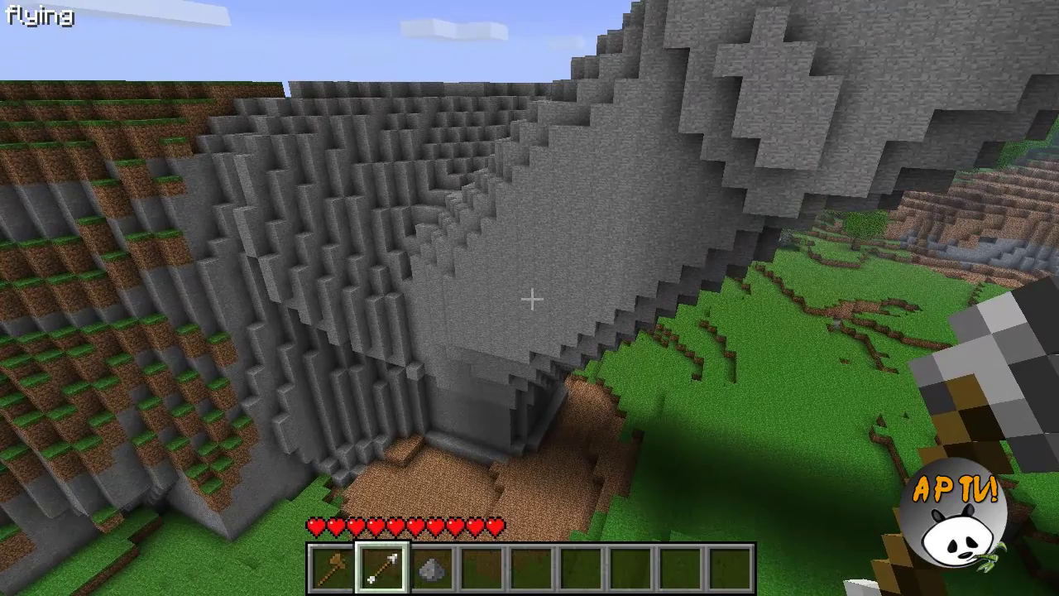
Step: Set the overlay brush to depth 2 with "/b over d2" and overlay a stone patch on the grassy plain beside the arch
key(s)
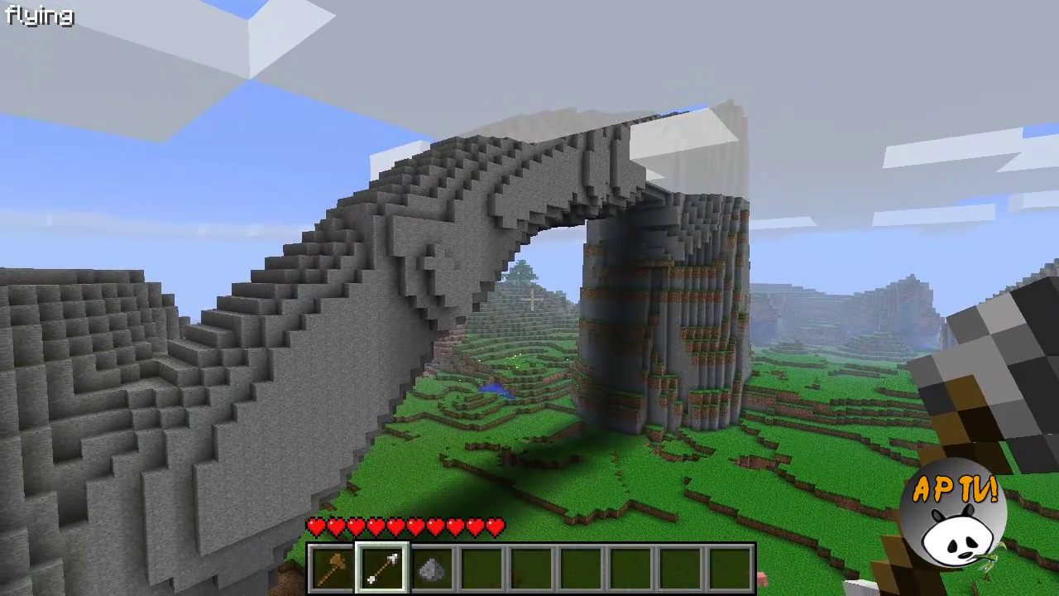
key(t)
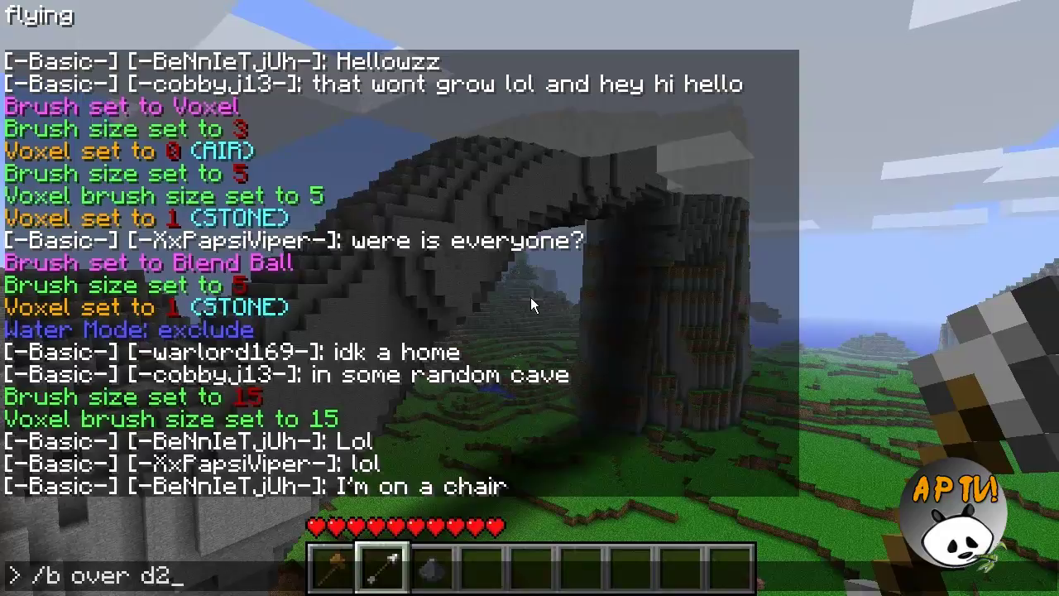
key(Return)
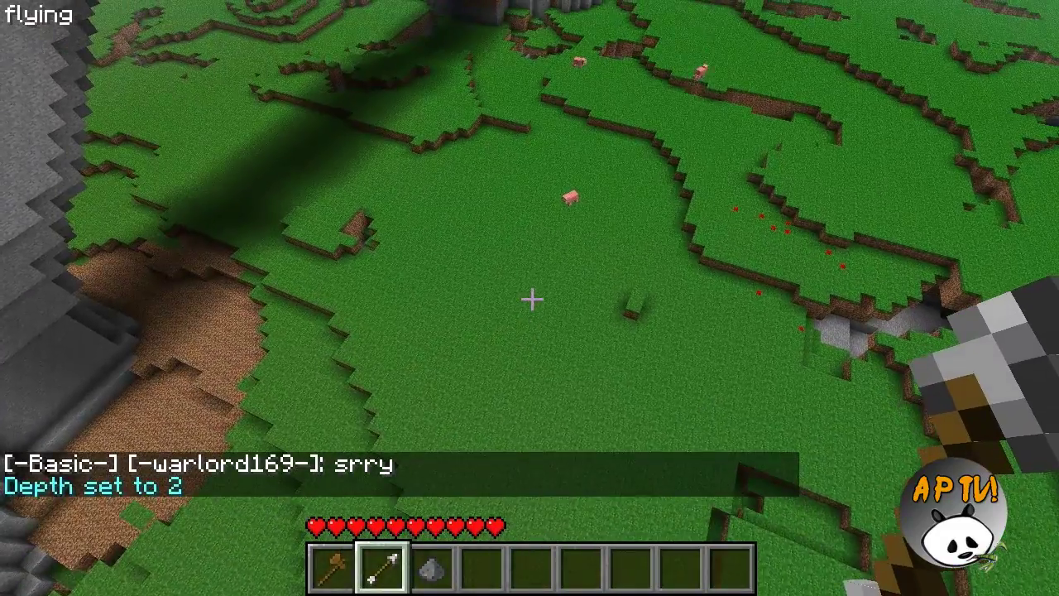
click(529, 298)
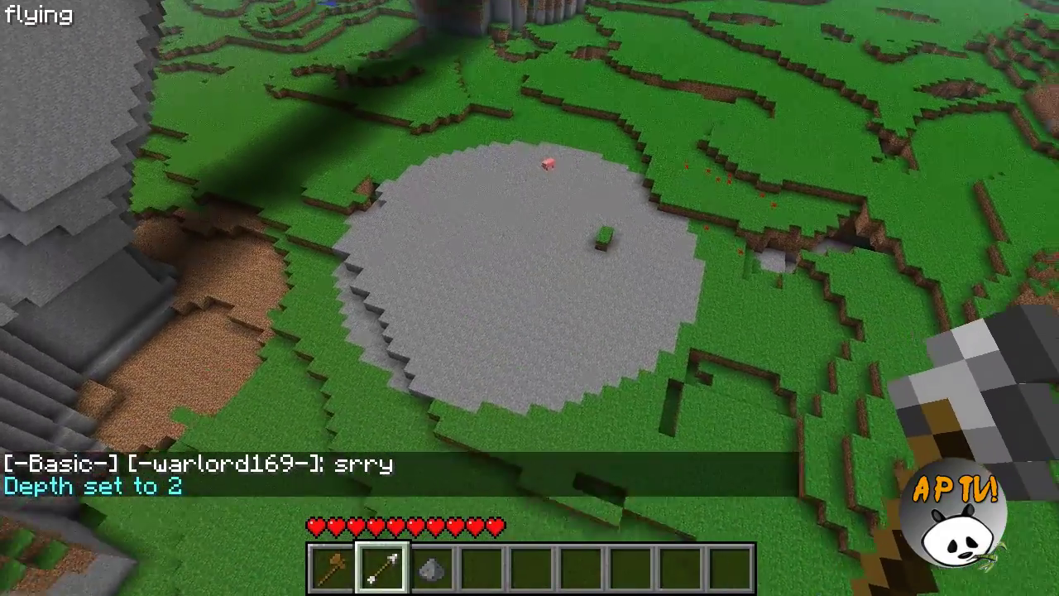
key(w)
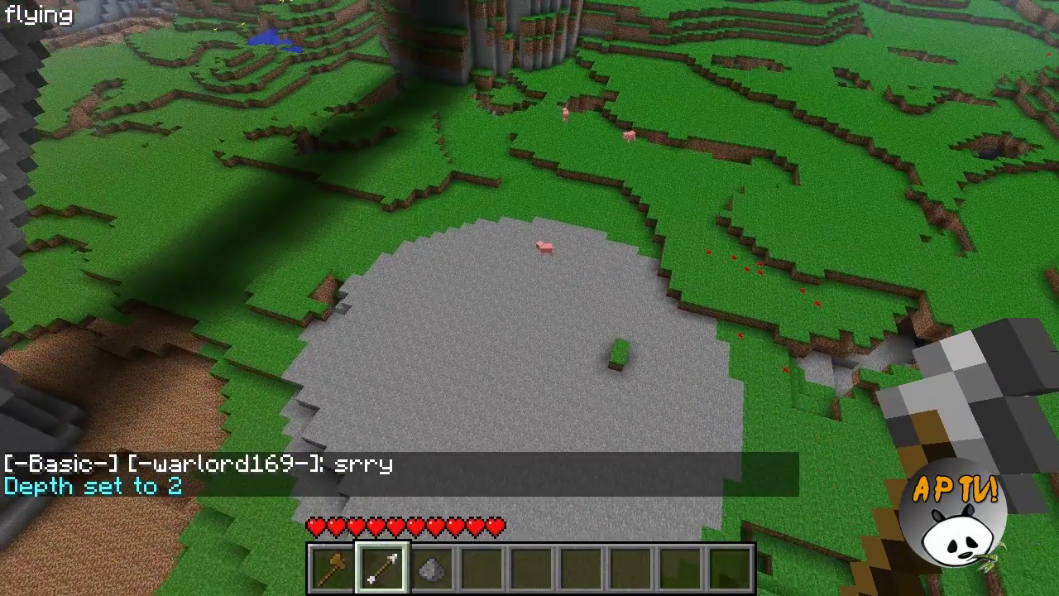
Step: Set the voxel material to grass with "/v grass" and repaint the round stone patch on the plain
key(t)
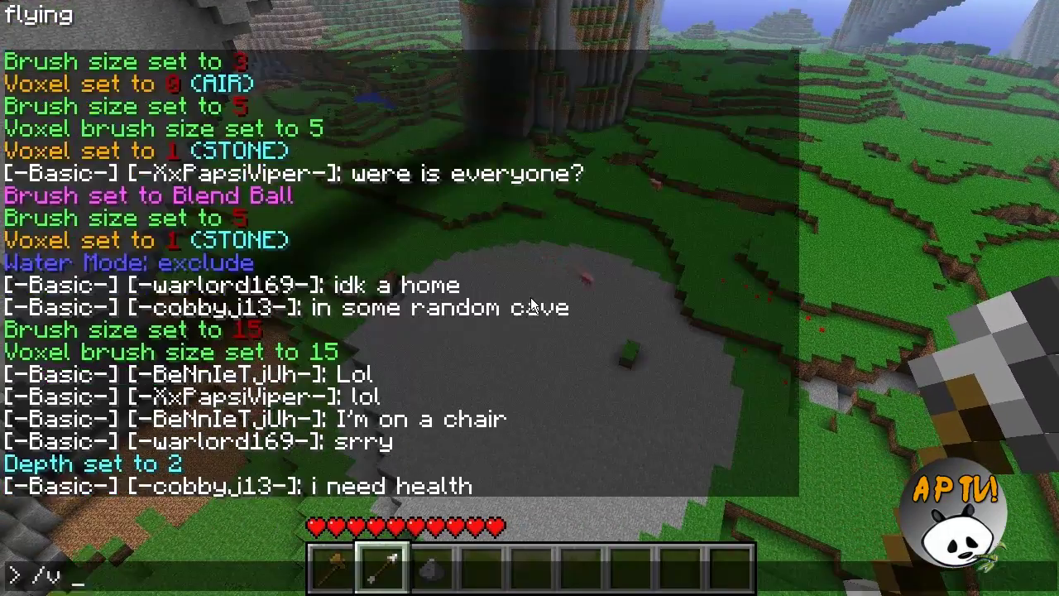
text(/v grass)
key(Return)
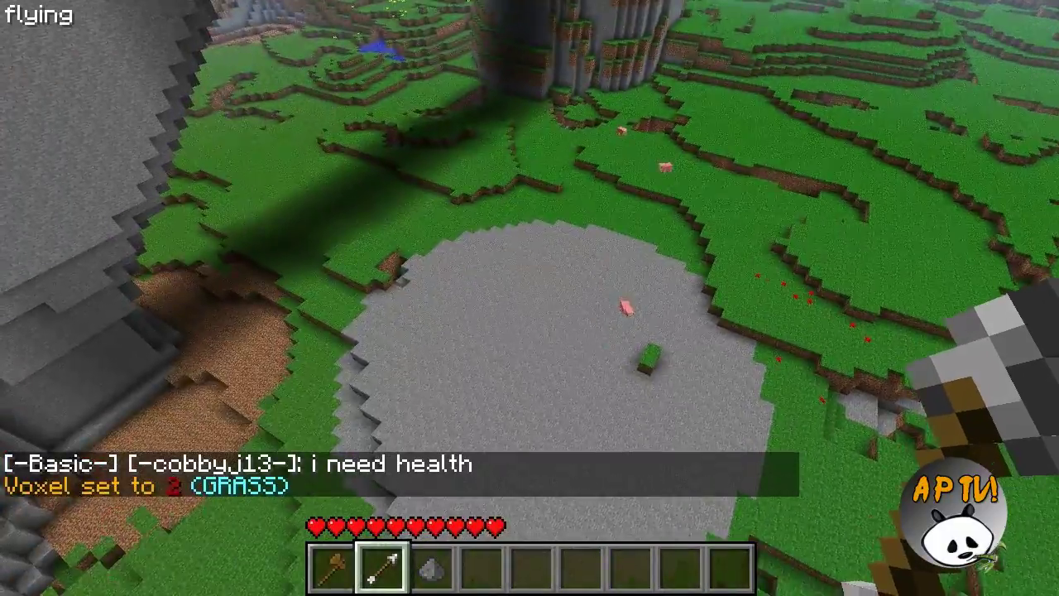
click(531, 299)
right_click(532, 299)
right_click(532, 298)
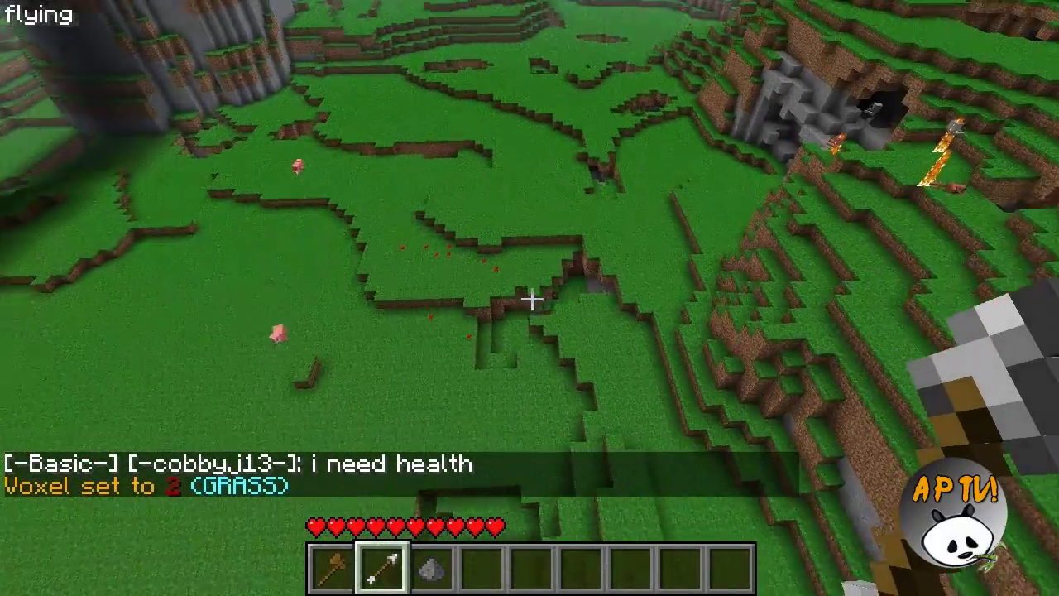
Step: Overlay grass on the stone cliff top and the lower slope of the stone arch
key(w)
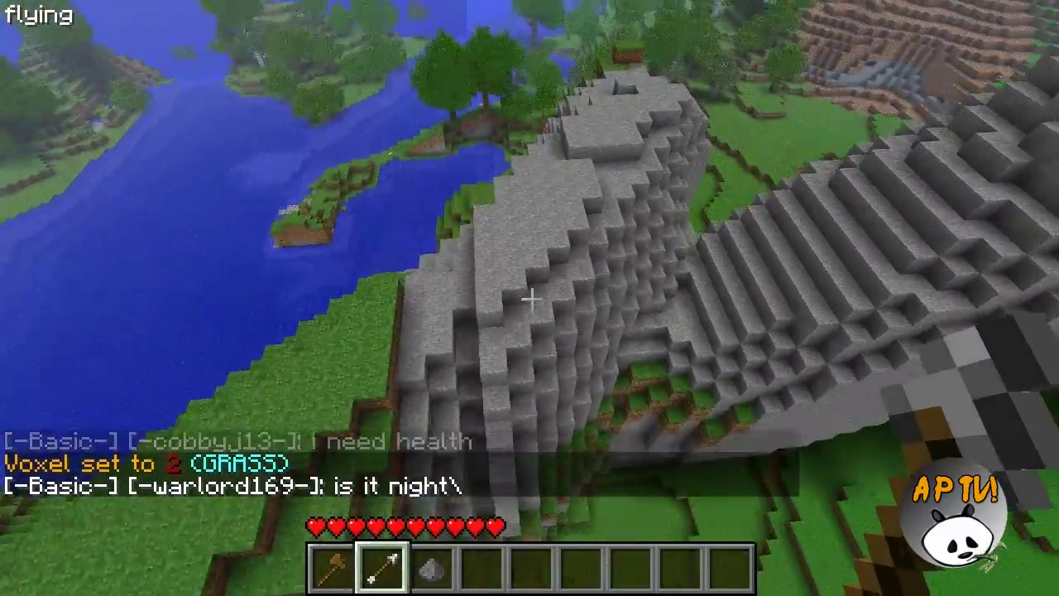
right_click(532, 298)
right_click(532, 298)
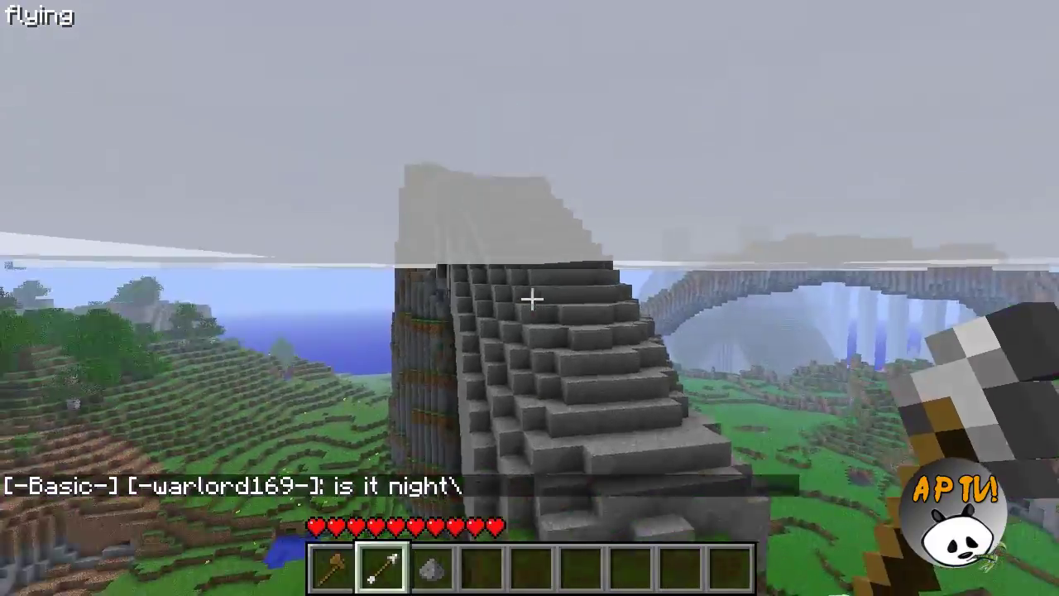
right_click(532, 299)
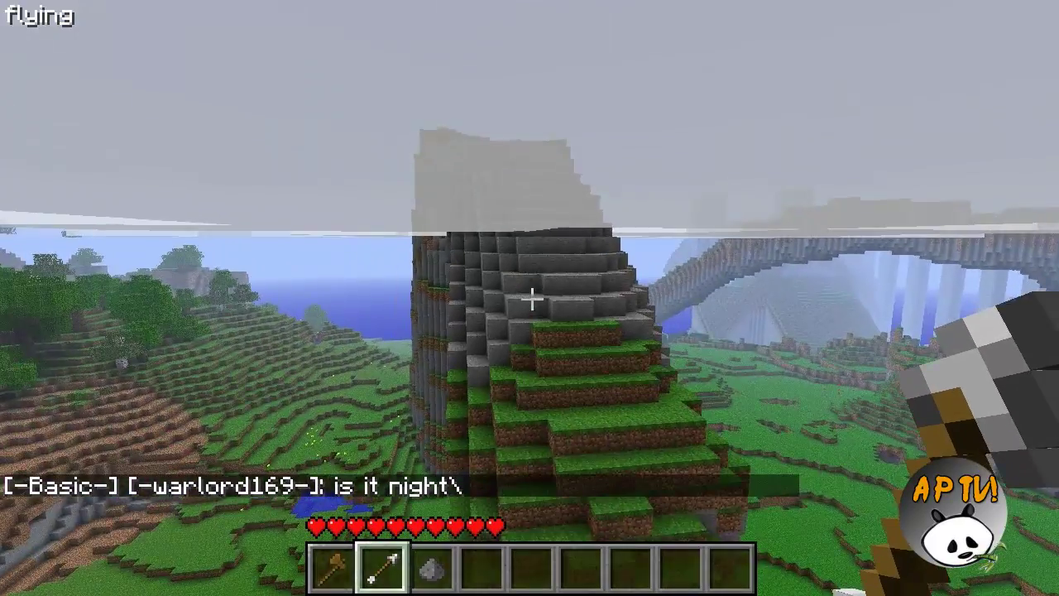
key(space)
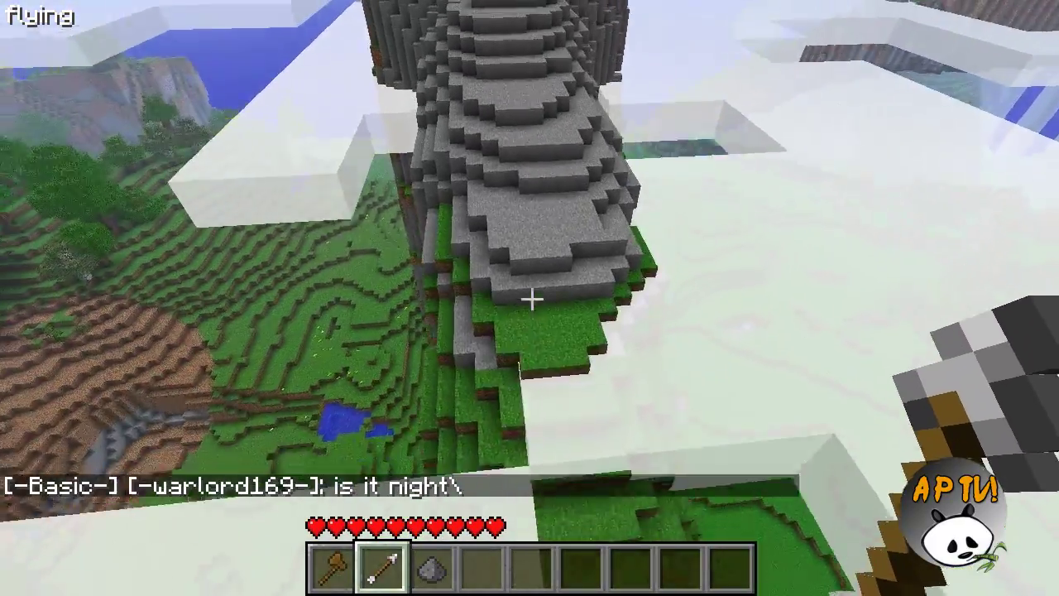
Step: Overlay grass on the remaining bare stone along the upper arch up to the plateau on the pillar
click(532, 299)
click(531, 300)
click(532, 299)
click(532, 299)
click(532, 299)
click(532, 299)
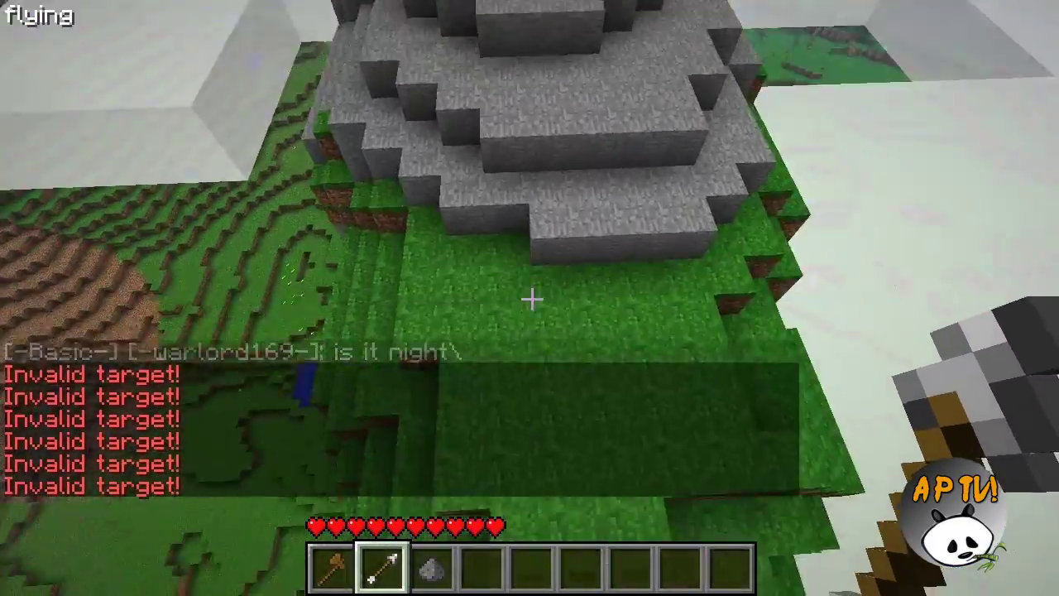
right_click(532, 298)
key(w)
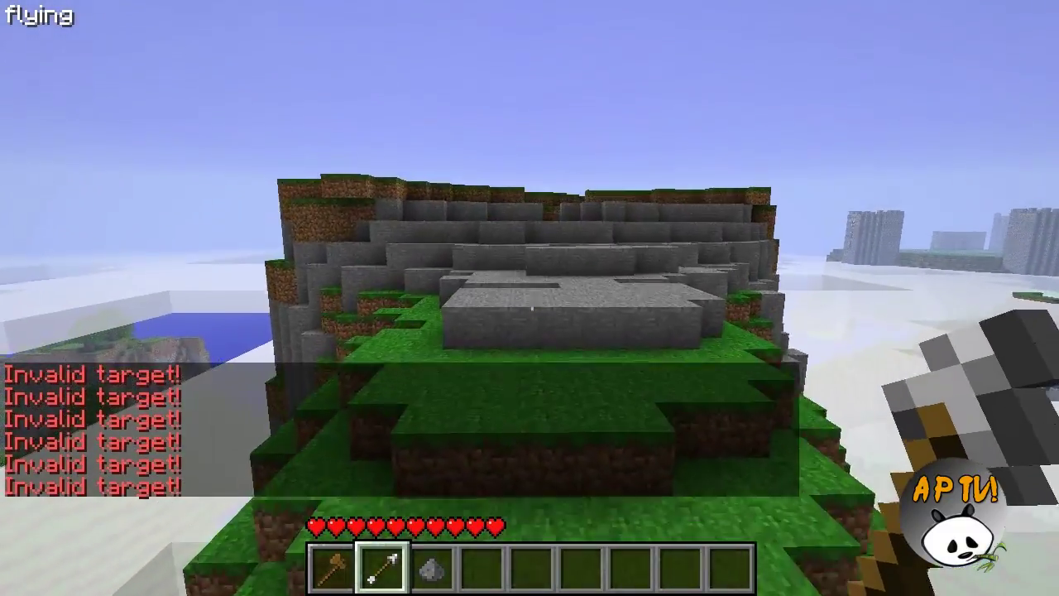
right_click(531, 299)
key(w)
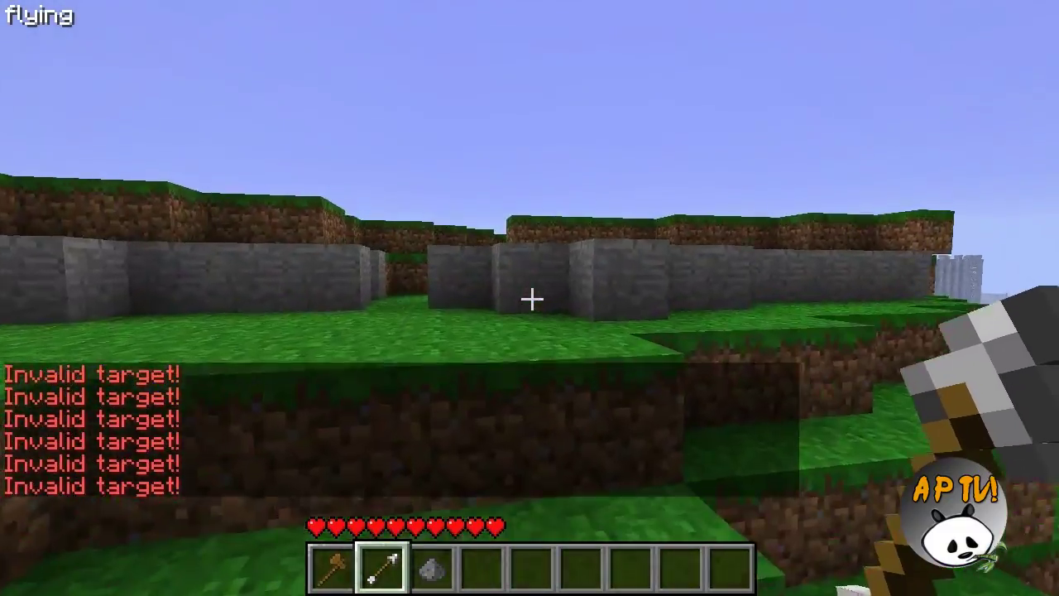
right_click(532, 299)
key(w)
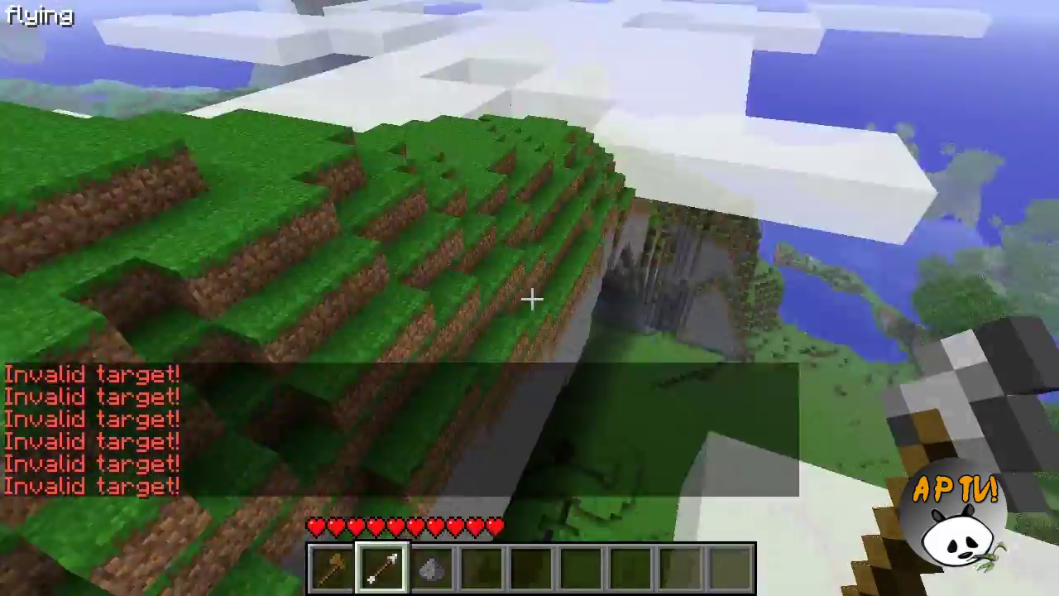
Step: Inspect the grass overlay on the arch, its pillar and plateau from the sides, from above and from a distance
key(s)
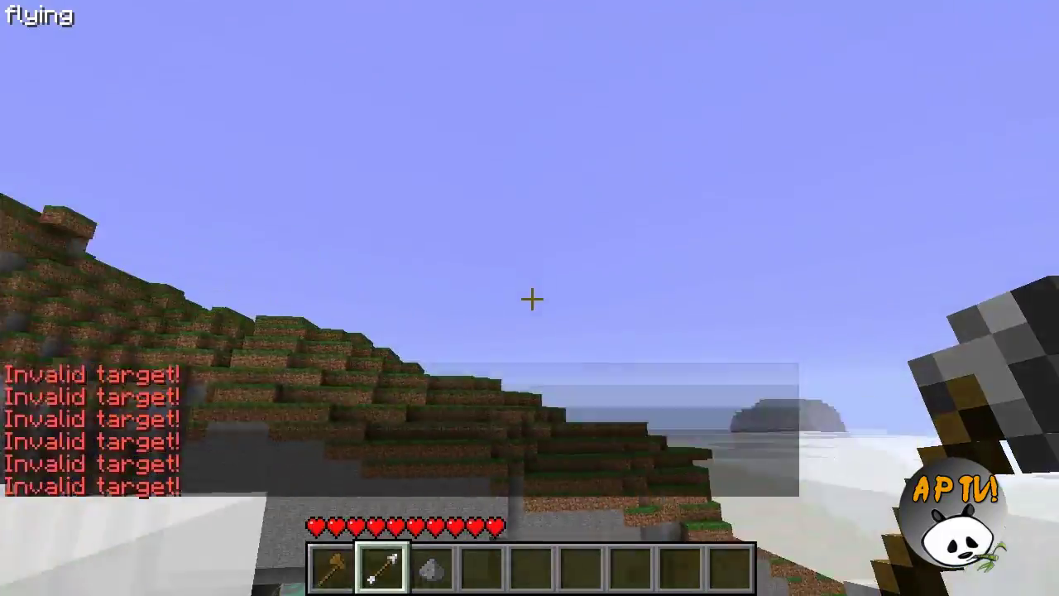
key(s)
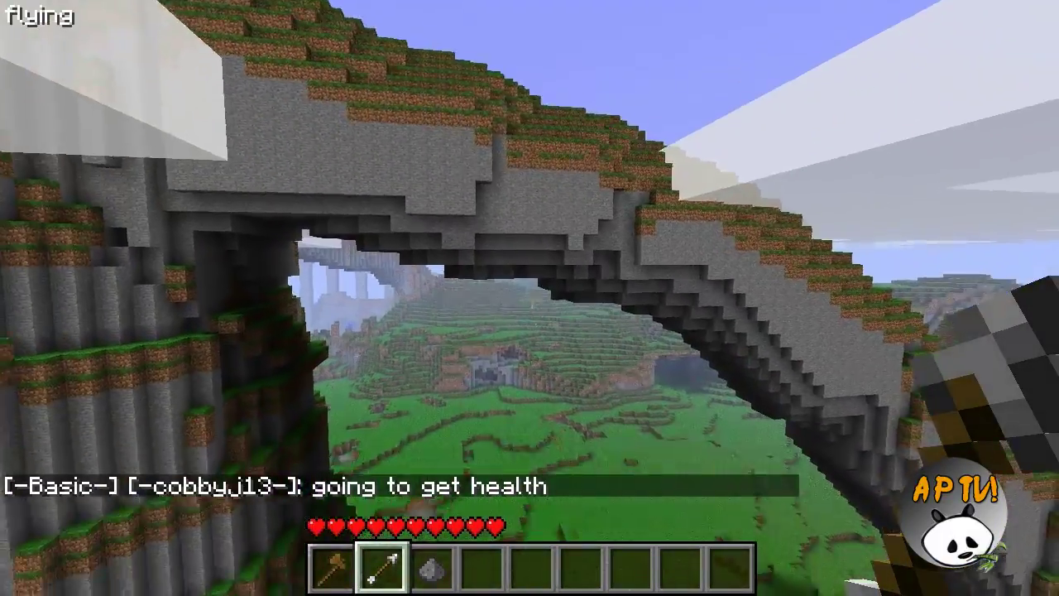
key(w)
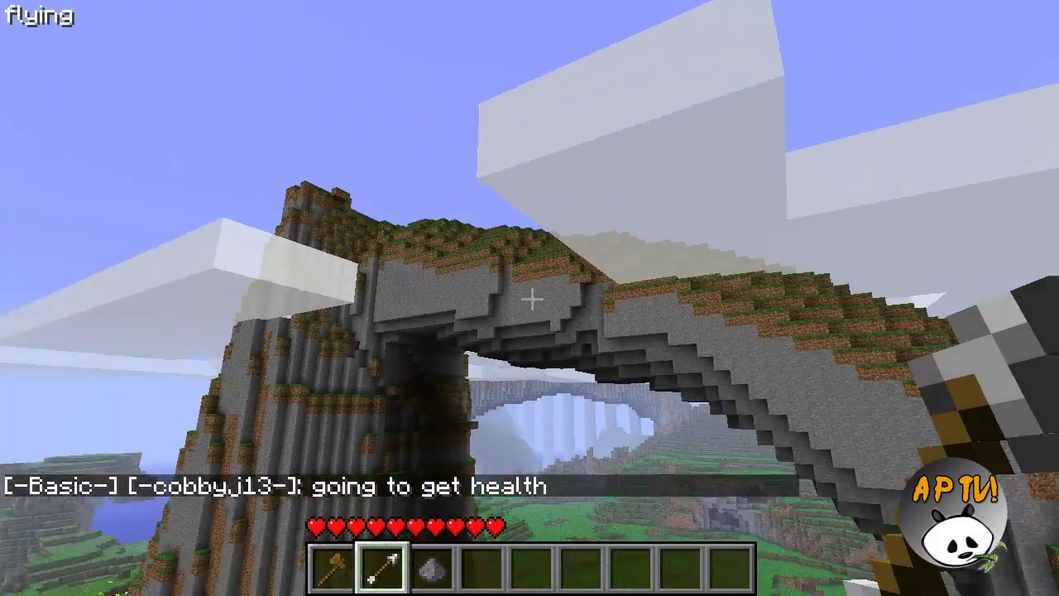
key(w)
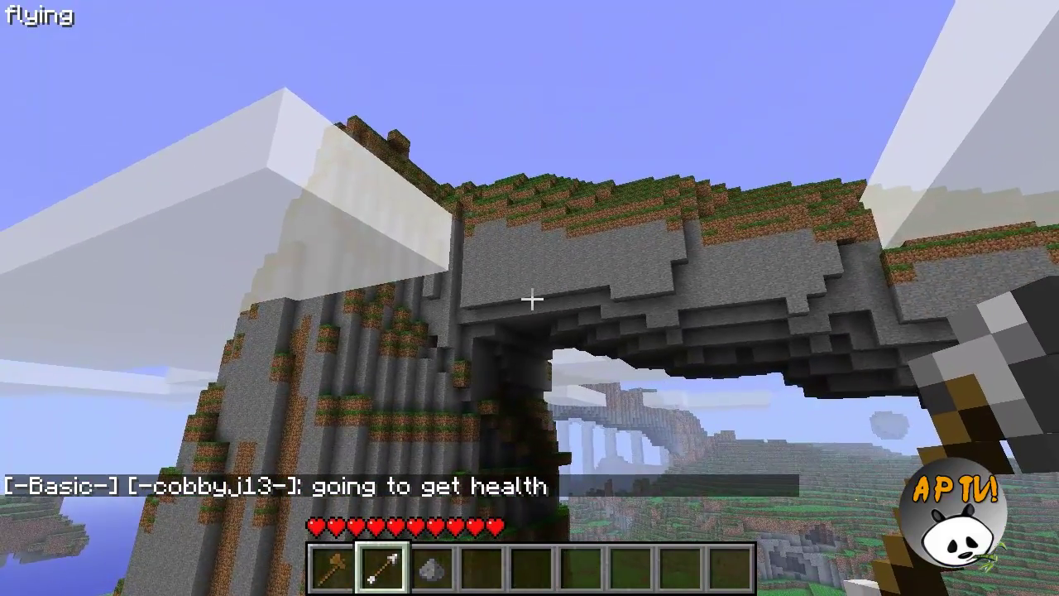
key(w)
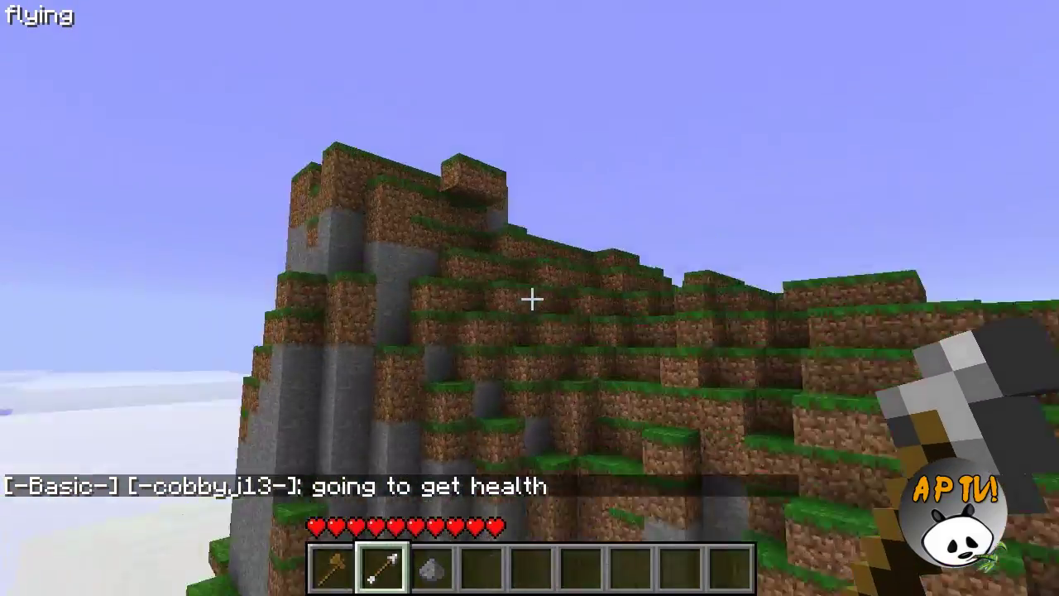
key(w)
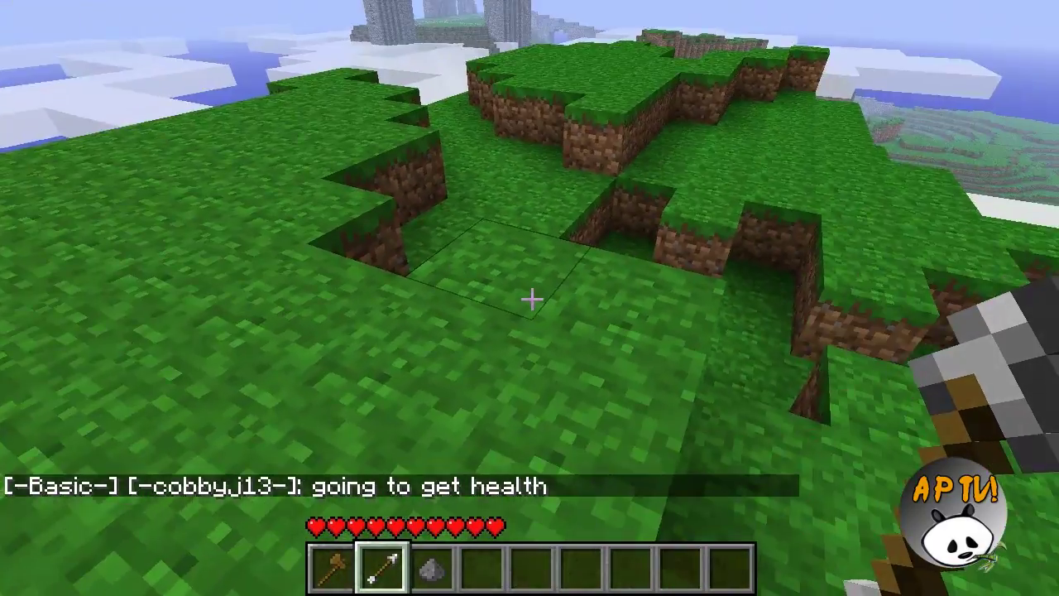
key(w)
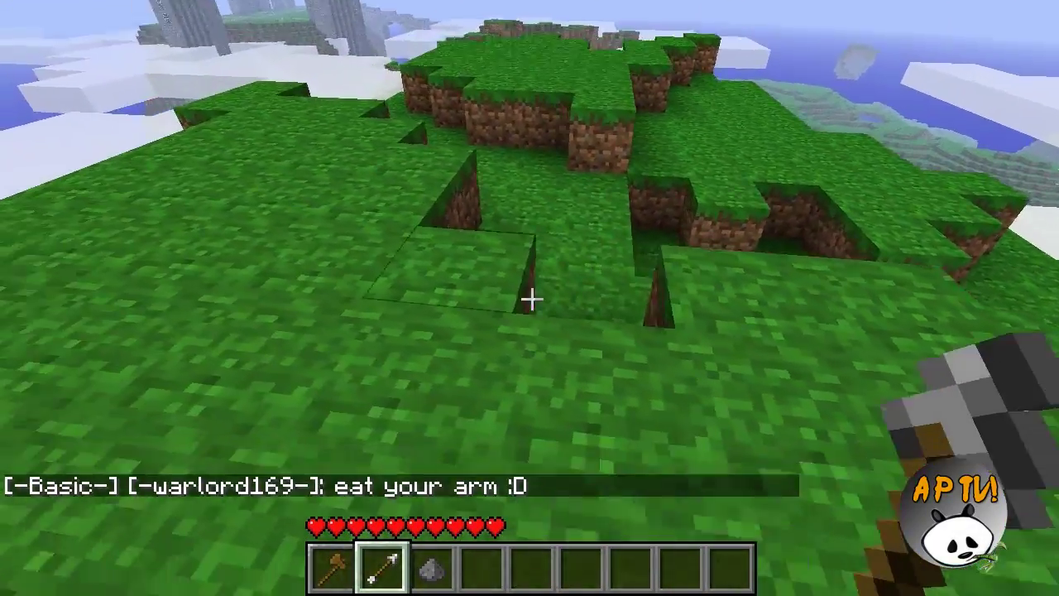
key(w)
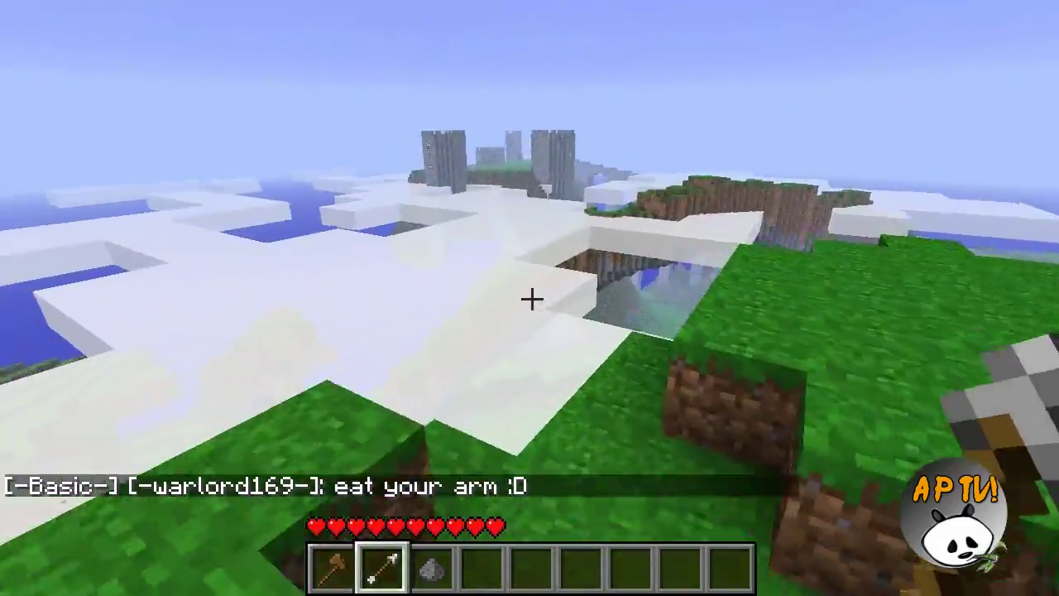
key(w)
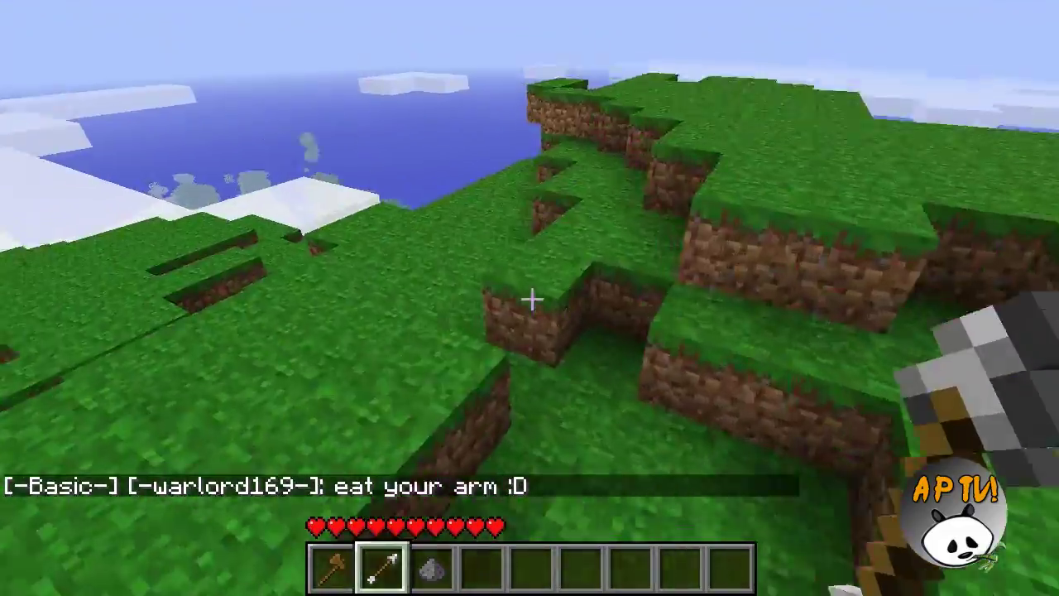
key(f)
key(w)
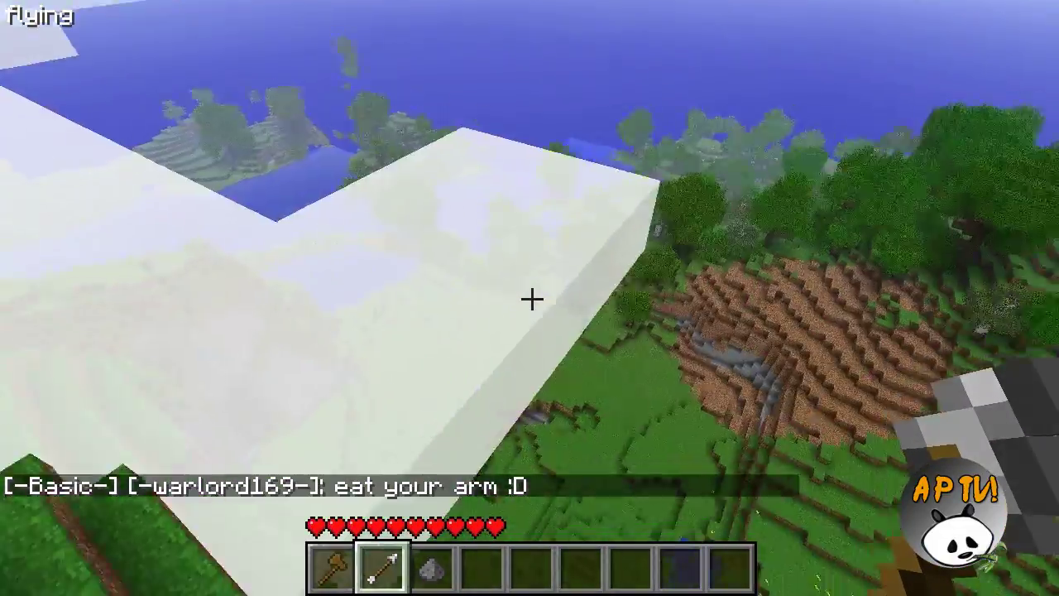
key(w)
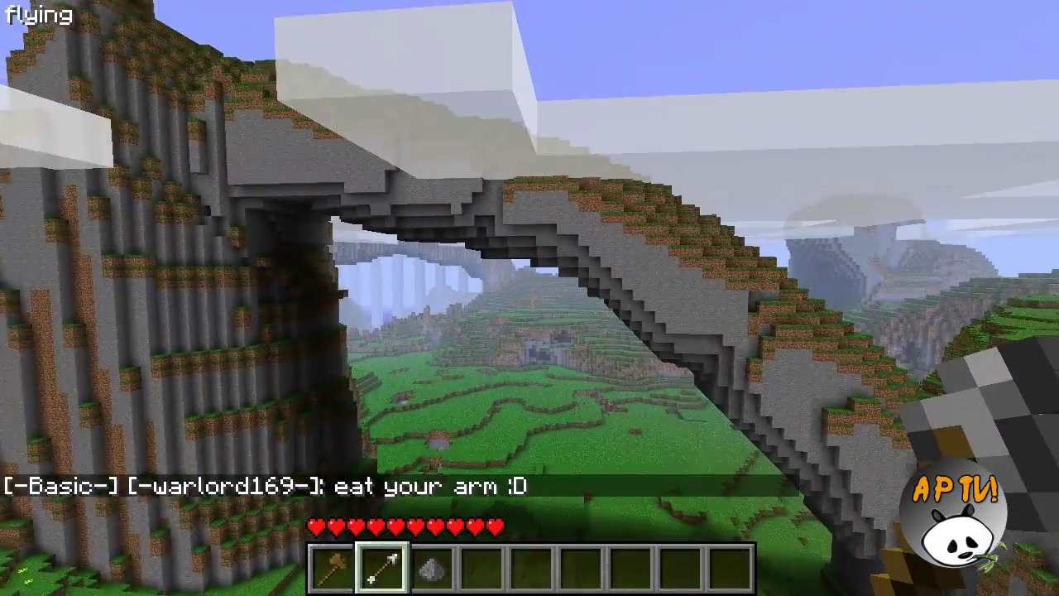
key(w)
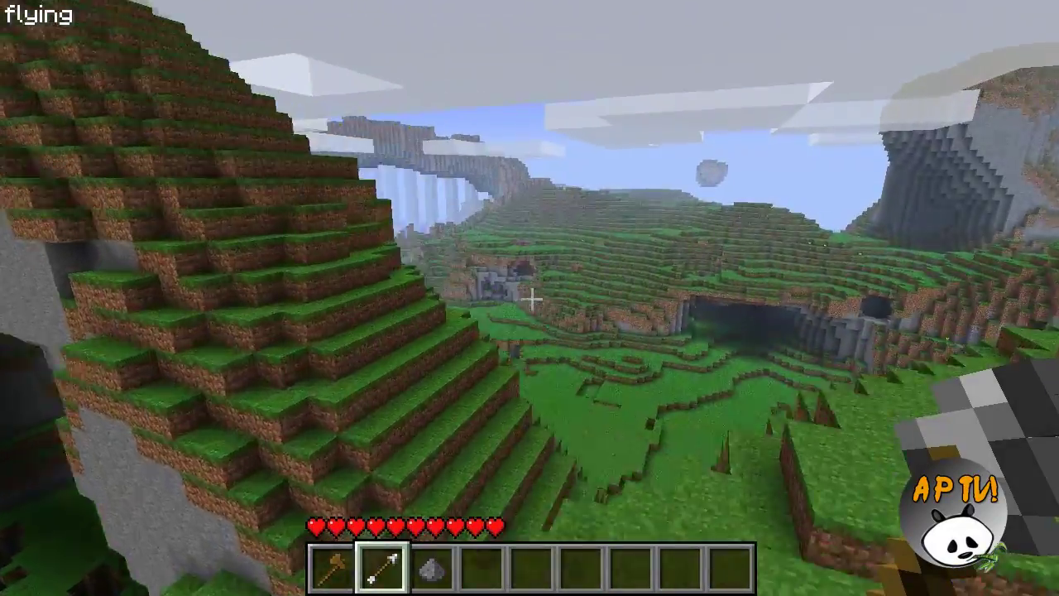
key(w)
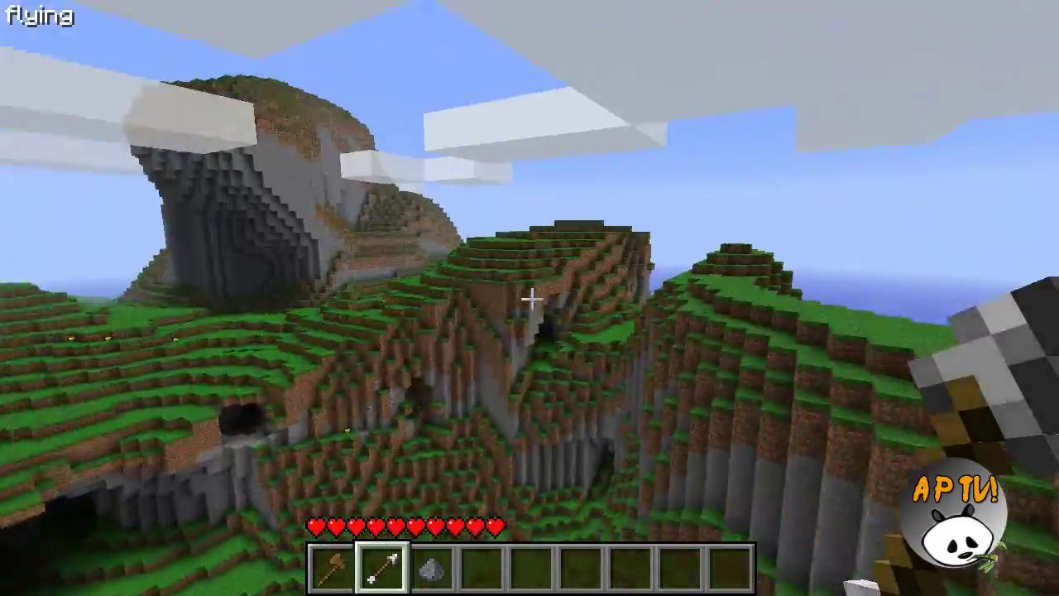
key(w)
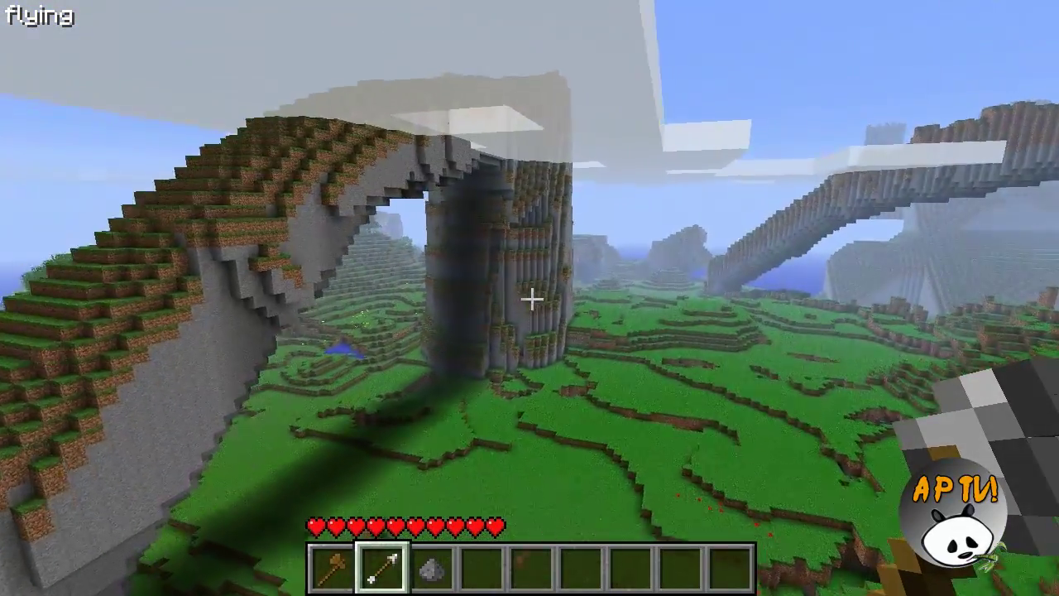
Step: Fly past the arches, cobblestone wall and dirt spires to the open grassland beside the sand patch
key(w)
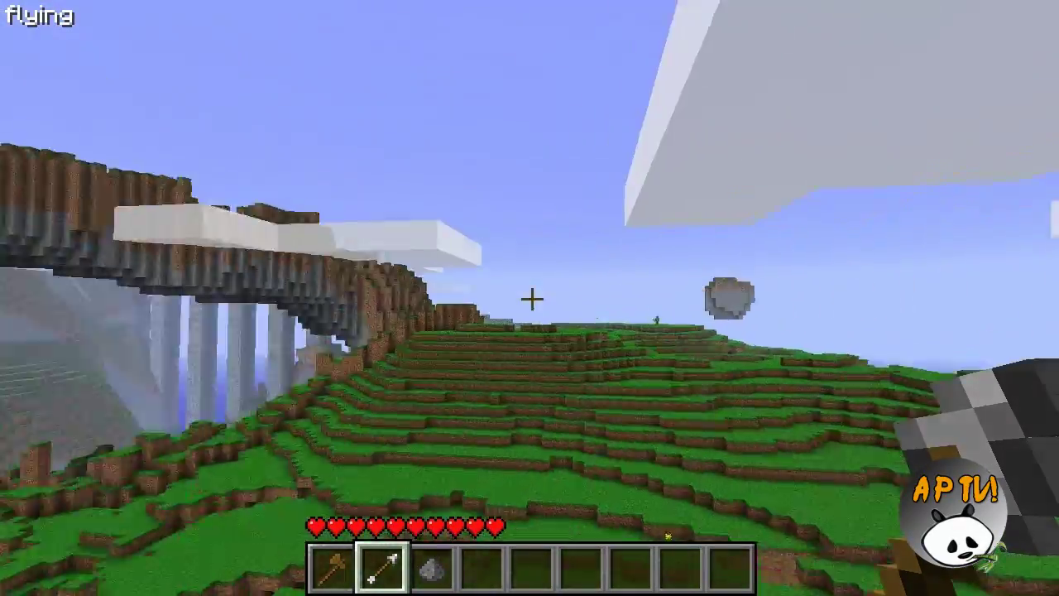
key(w)
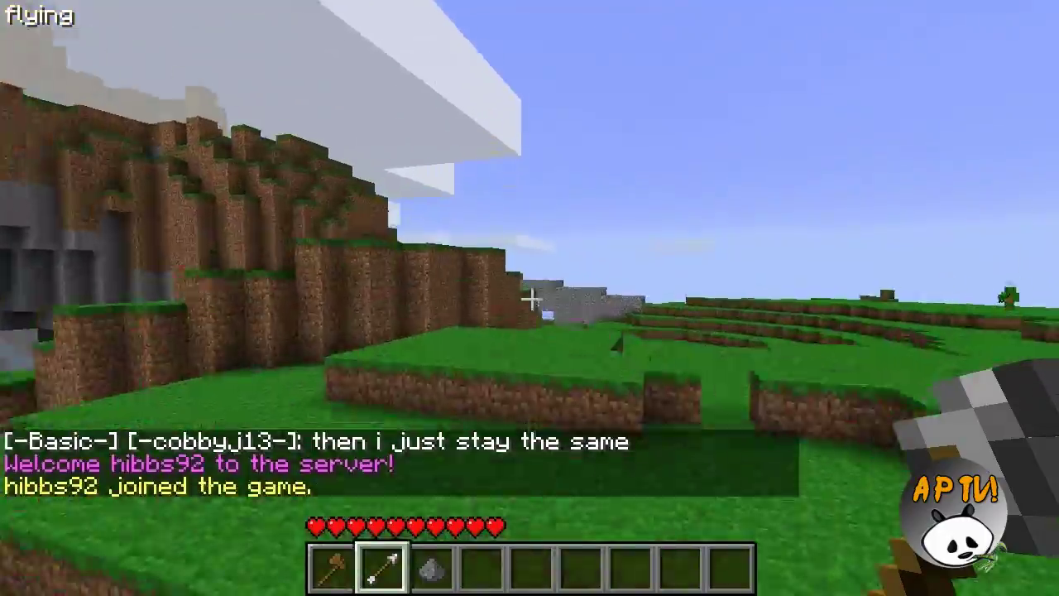
key(w)
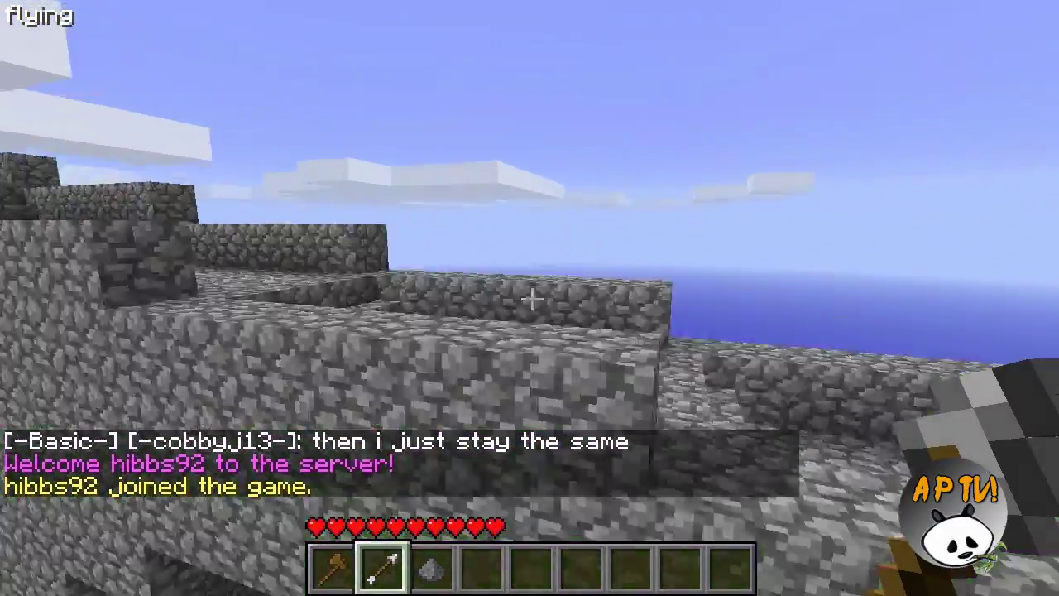
key(w)
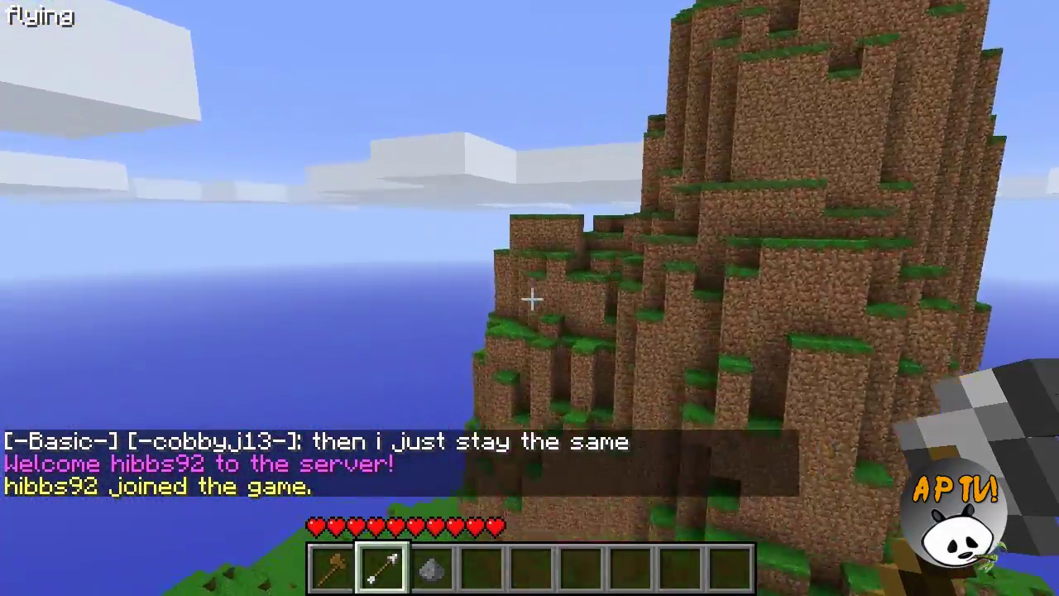
key(w)
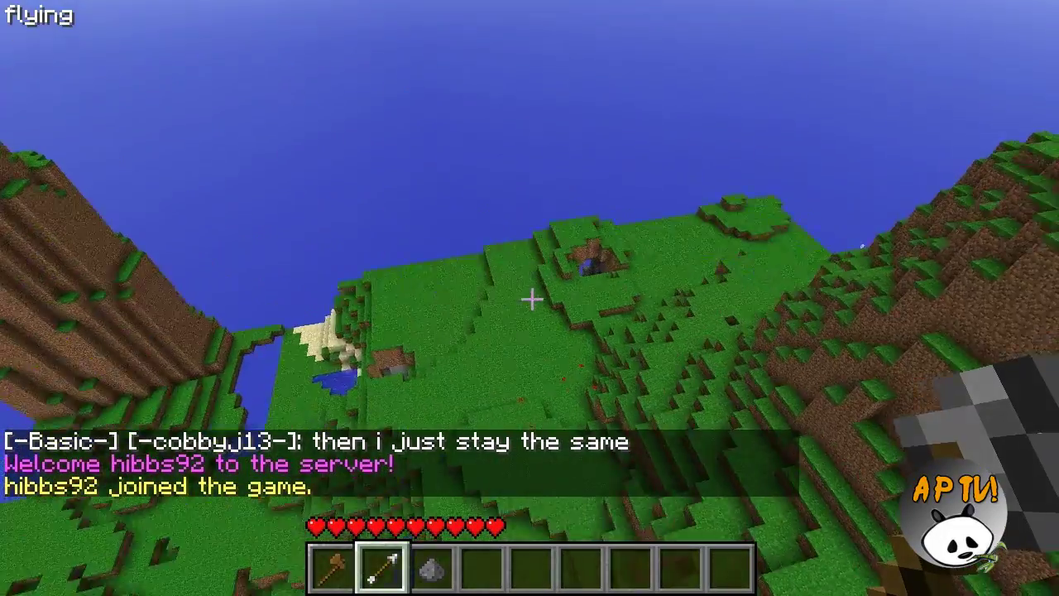
key(w)
key(w)
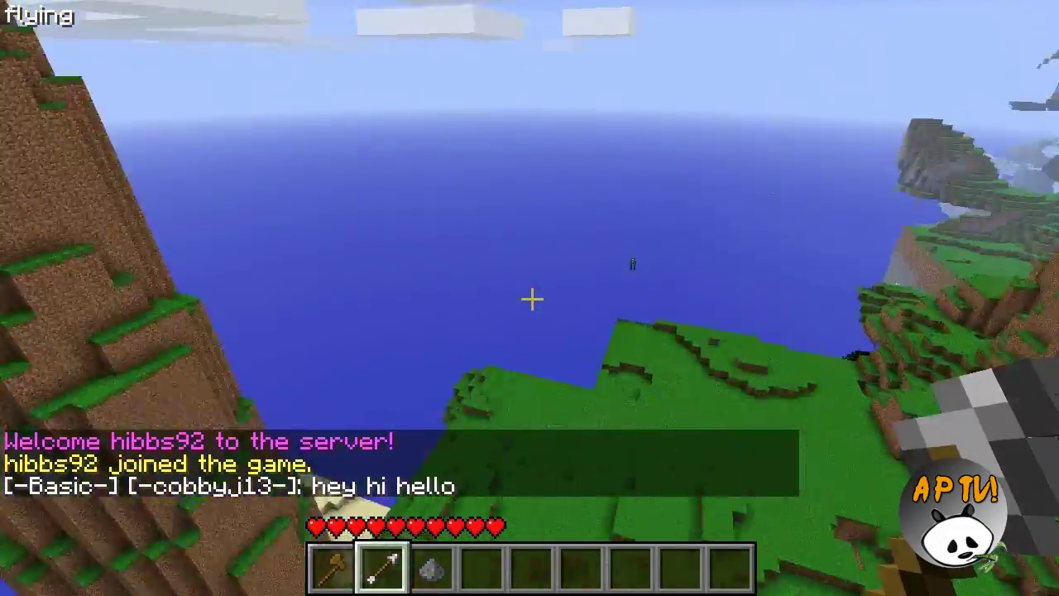
key(w)
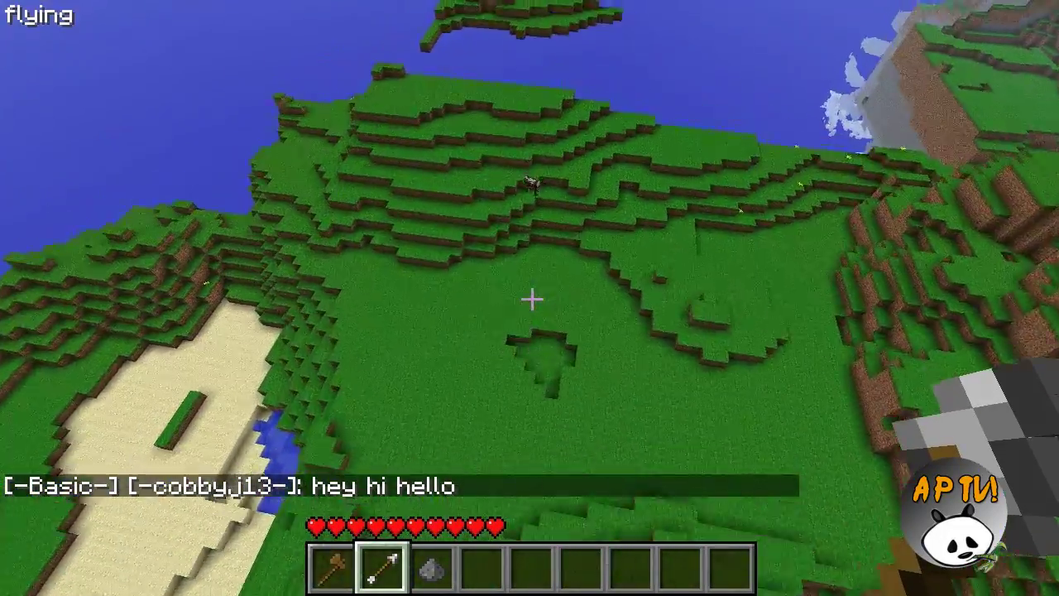
Step: Set the brush size to 5 with "/b 5", hold the gunpowder, and set the voxel material to stone with "/v stone"
key(t)
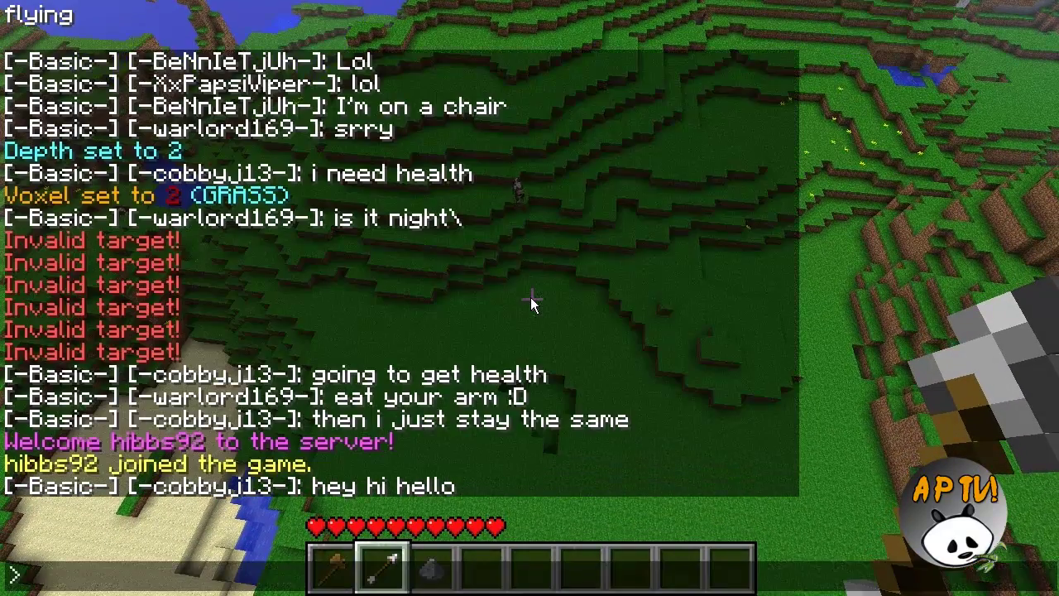
text(/b )
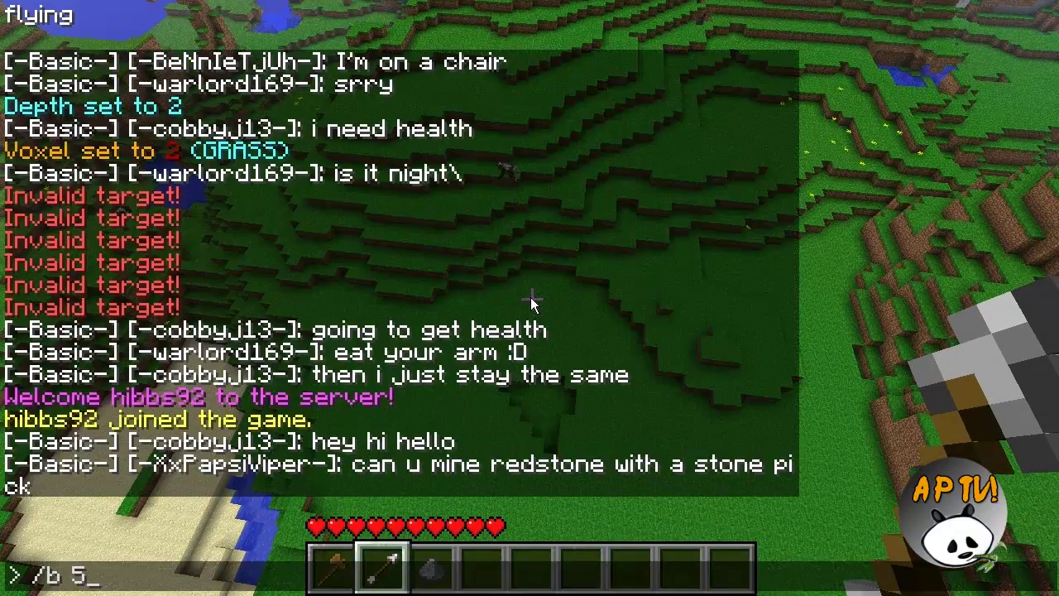
text(5)
key(Return)
scroll(529, 298, down, 1)
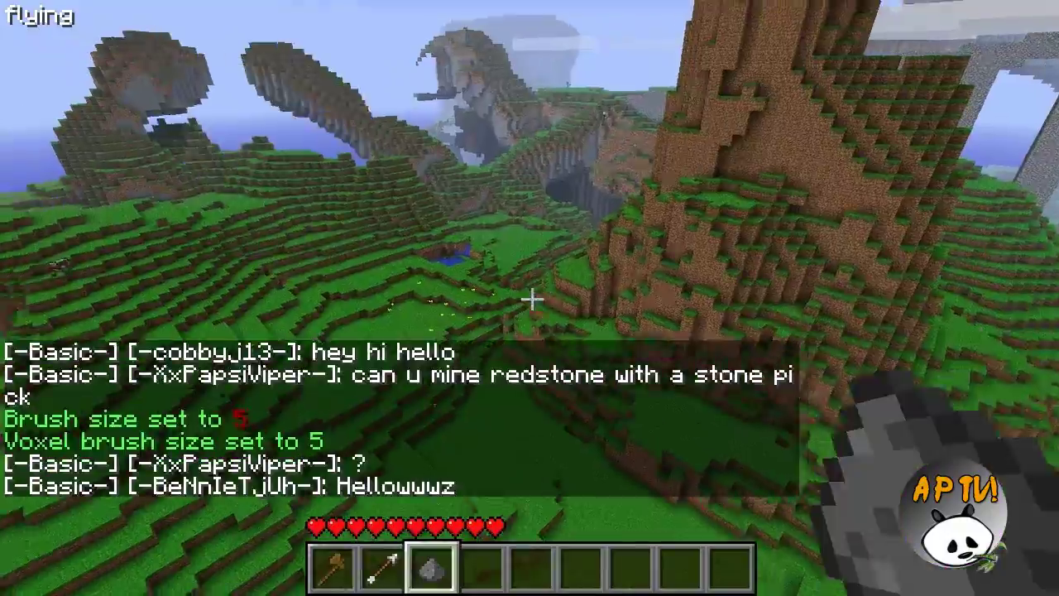
scroll(530, 298, down, 1)
scroll(530, 298, up, 2)
scroll(530, 298, down, 1)
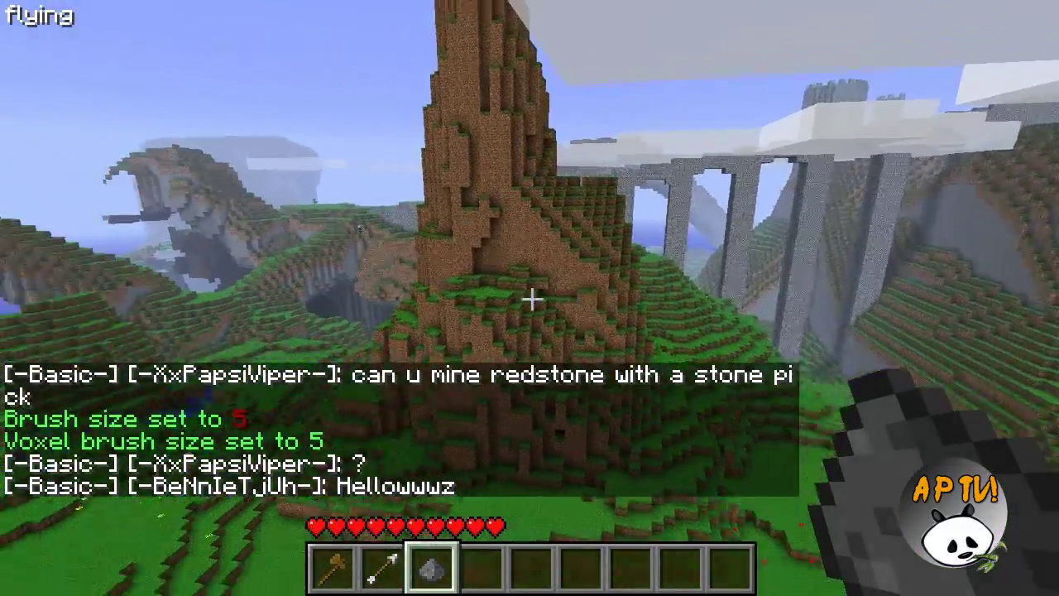
text(t)
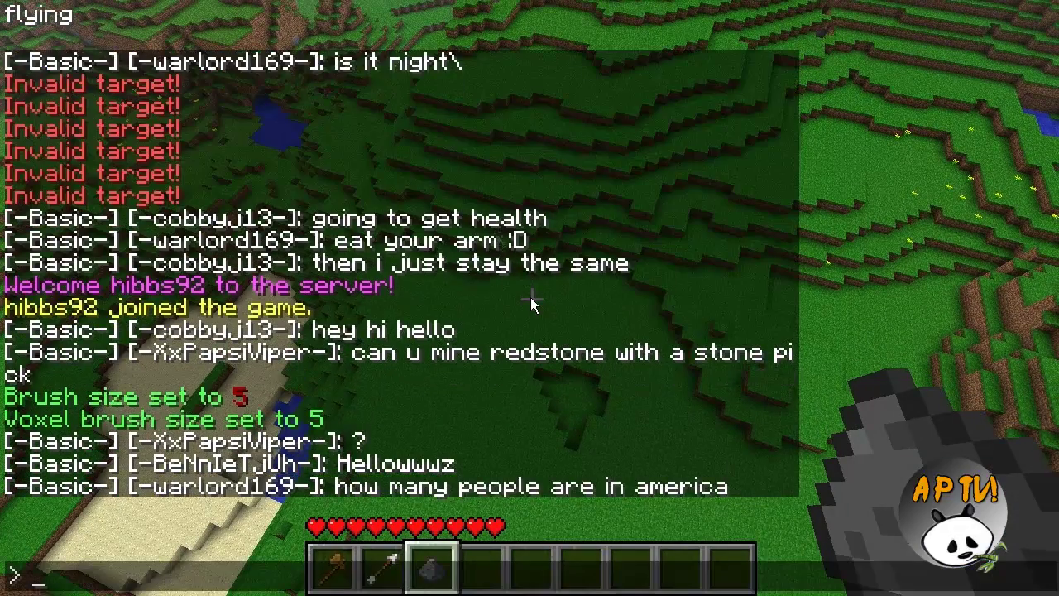
text(/v)
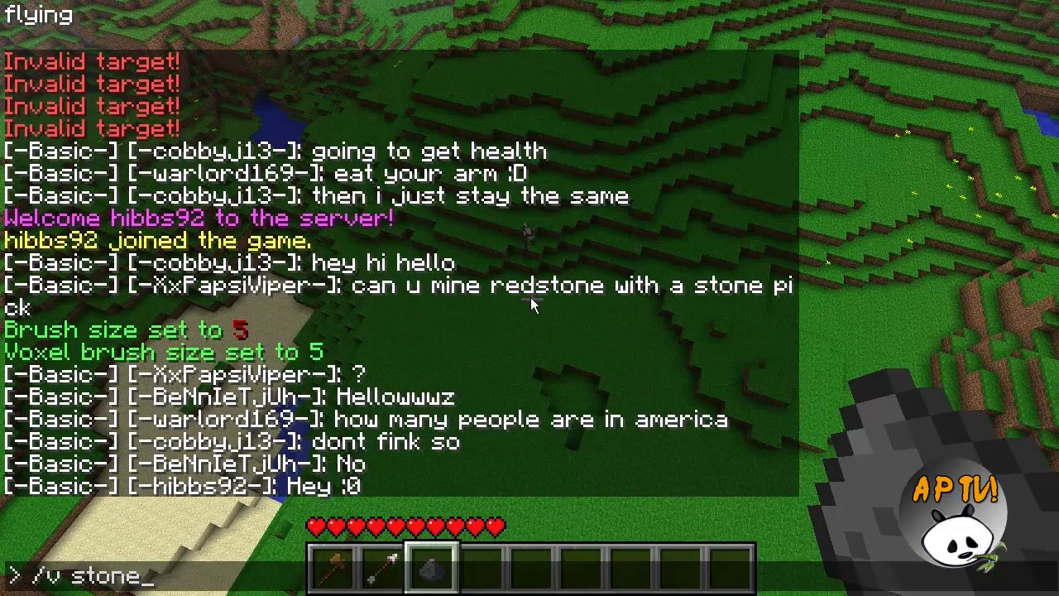
text( stone)
key(Return)
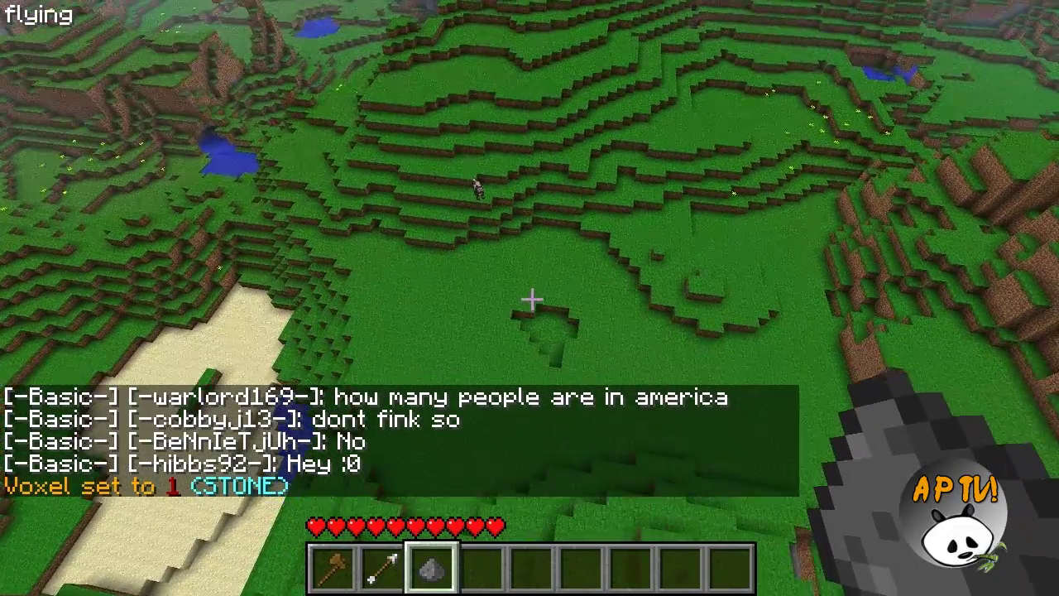
Step: Build a tall stone pillar with a wide, rough stone base on the grassland near the sand patch
right_click(529, 299)
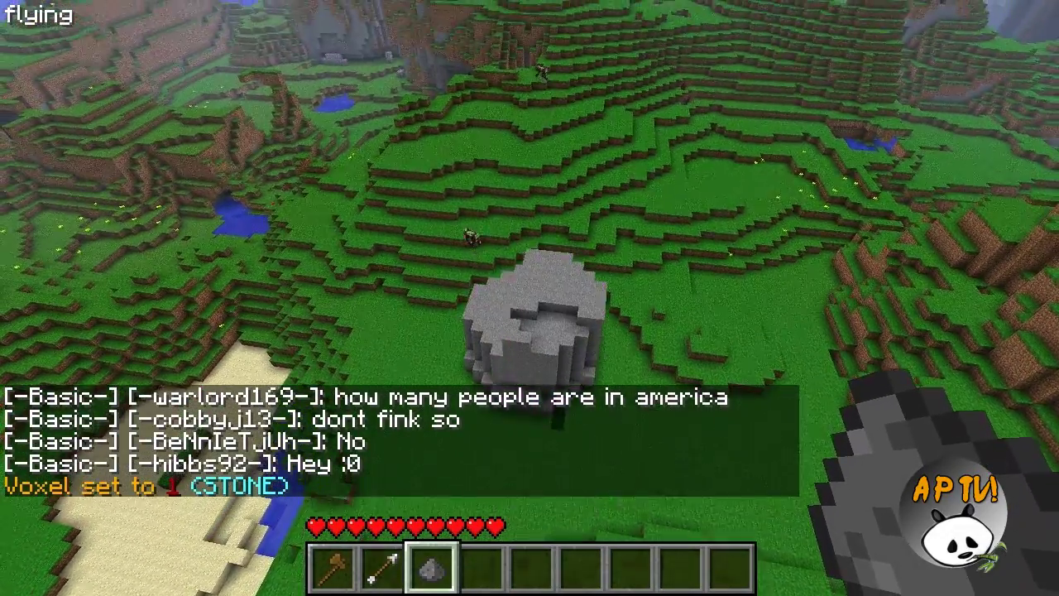
right_click(529, 298)
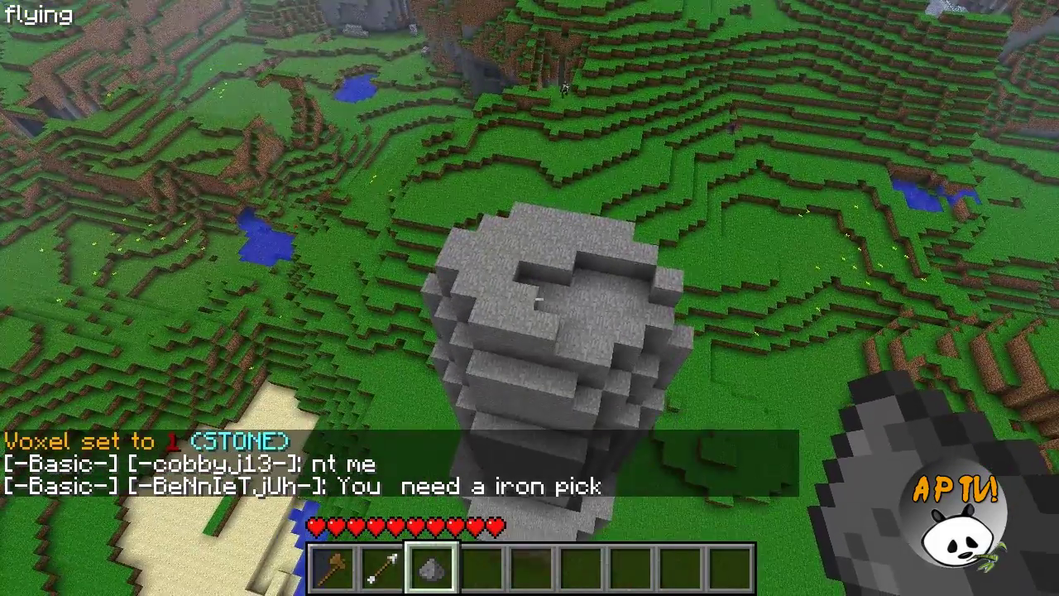
key(shift)
key(s)
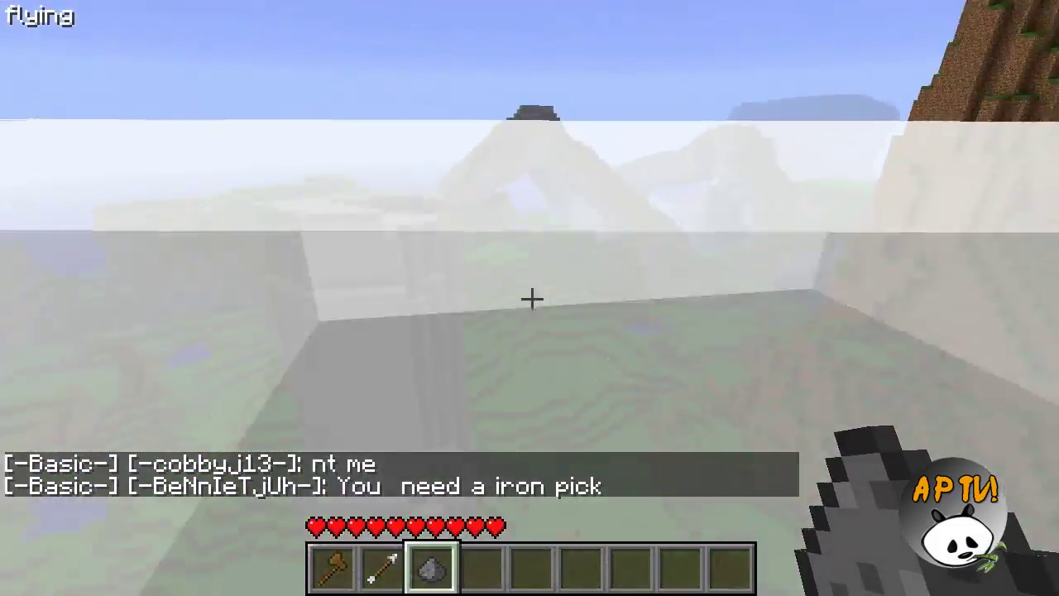
key(w)
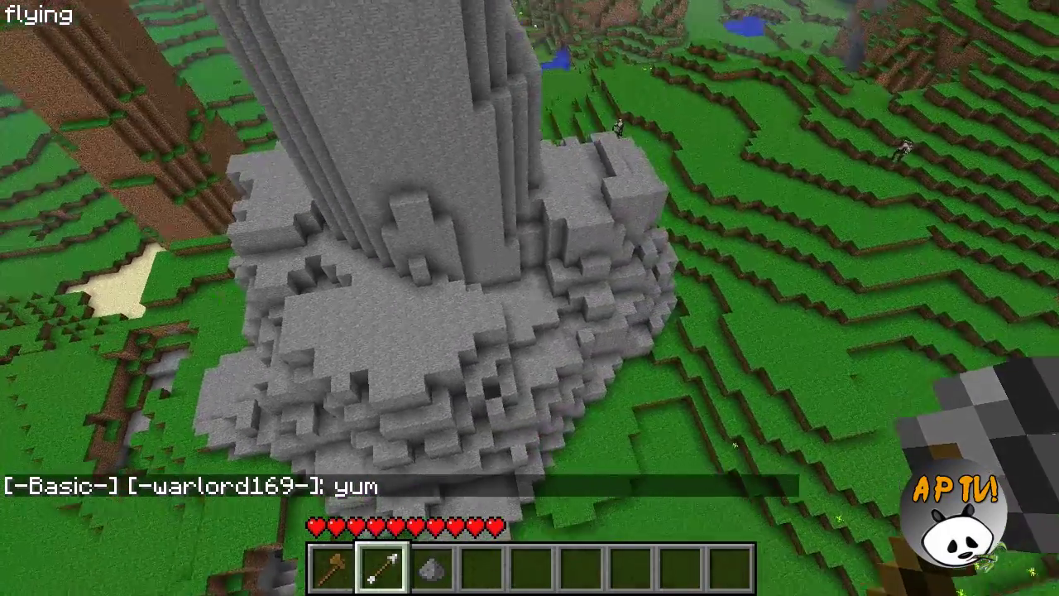
Step: Switch to the Blend Ball brush with "/b bb" and smooth the rough stone base around the pillar
text(t)
text(/b bb)
key(Return)
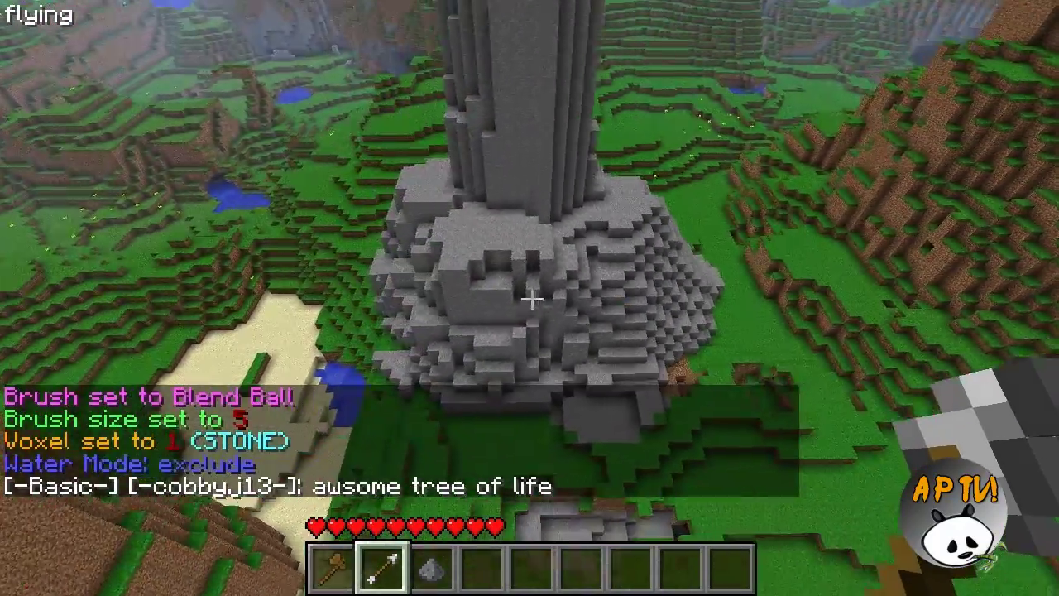
key(a)
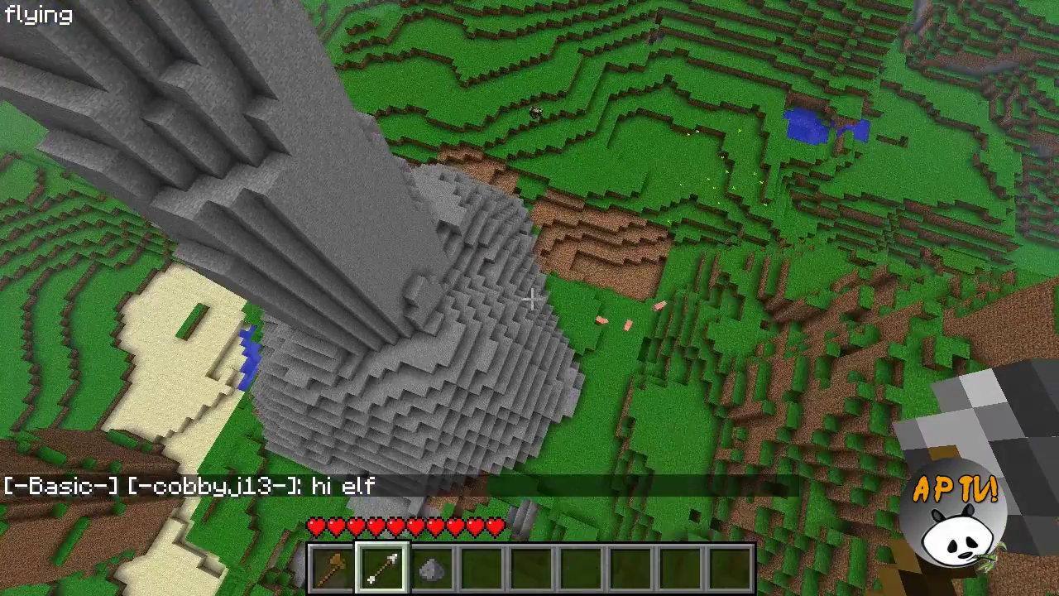
Step: Set the overlay brush to depth 2 with "/b over d2", choose grass as the voxel material, and overlay the stone base's lower edge
key(t)
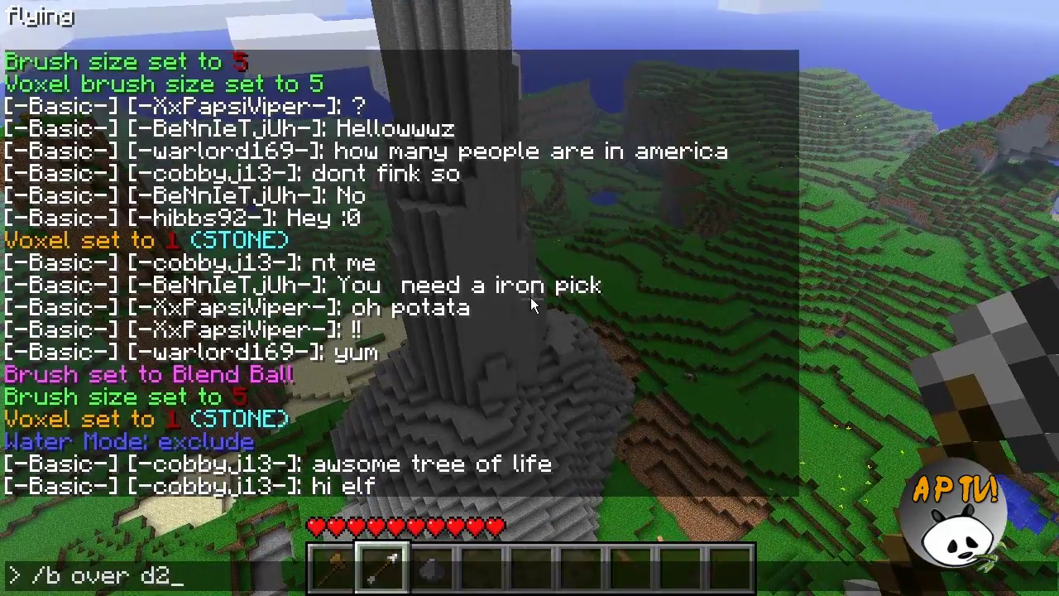
key(Return)
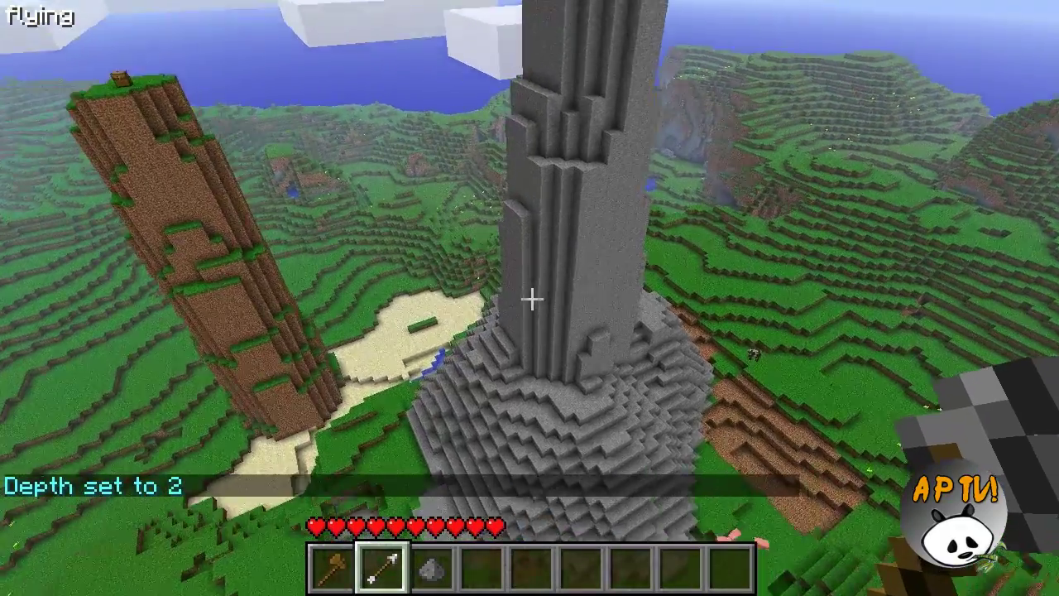
key(t)
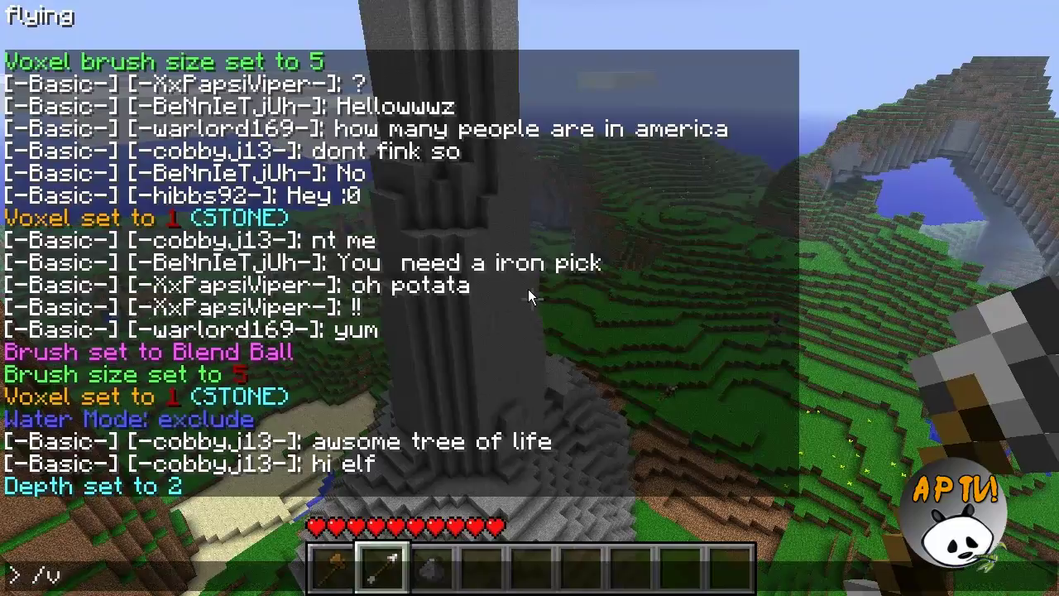
key(Escape)
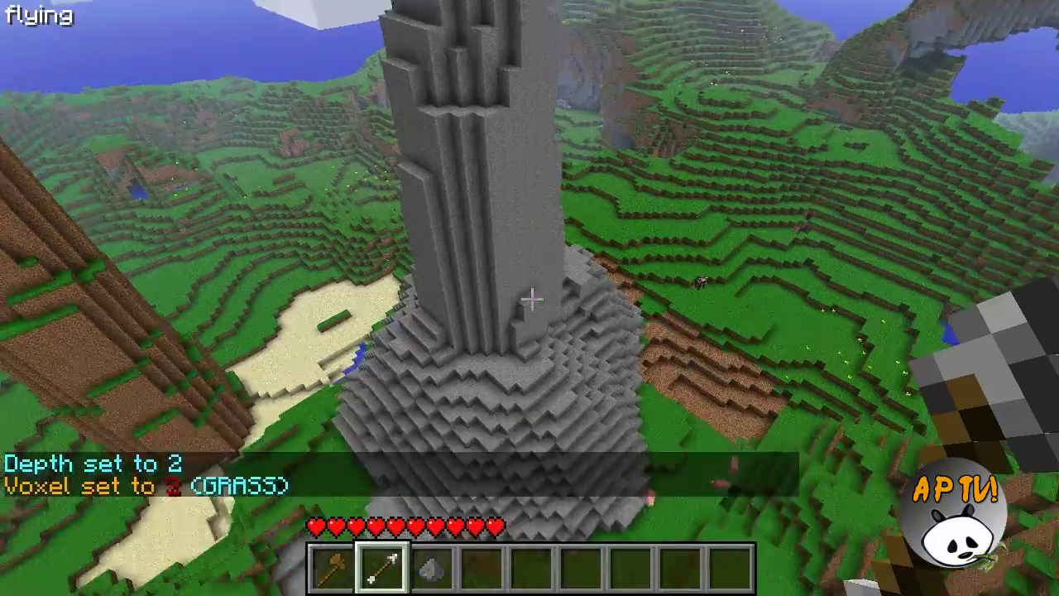
right_click(532, 298)
Step: Set the brush size to 15 with "/b 15" and overlay grass on the stone pillar's ledges and top
text(t)
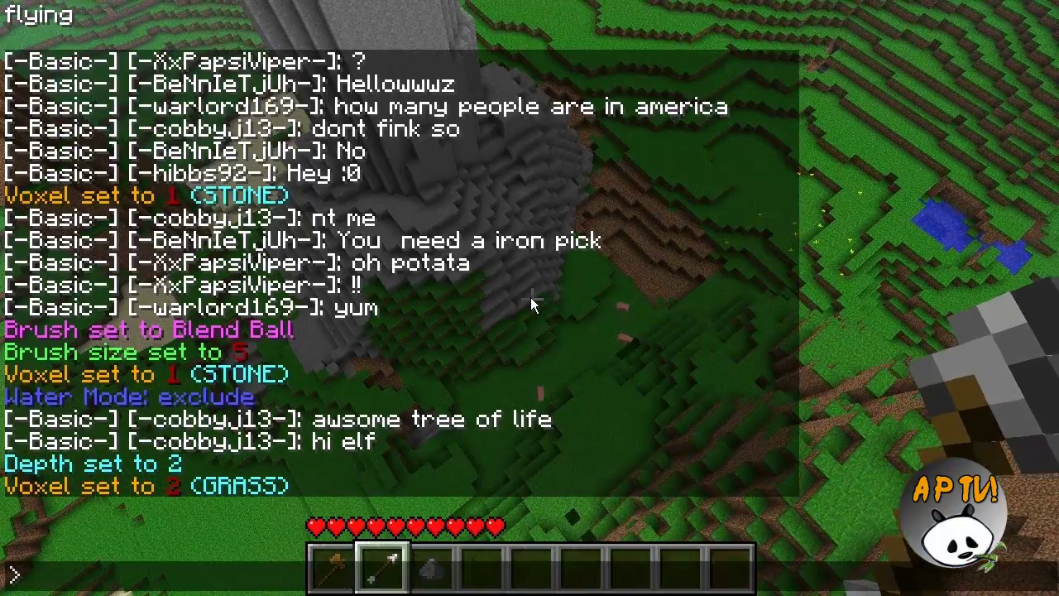
text(/b 15)
key(Return)
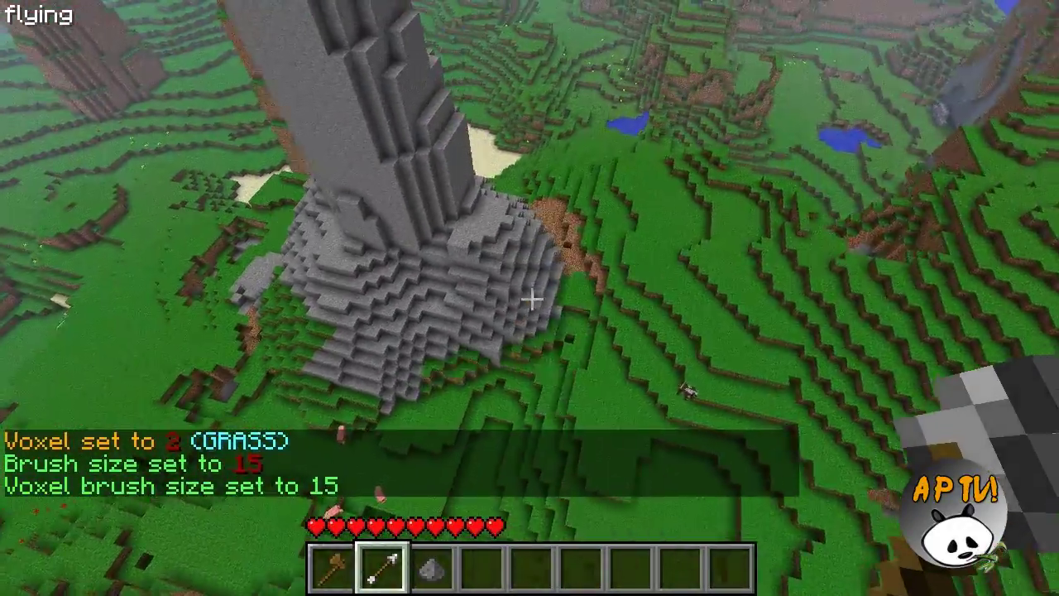
key(w)
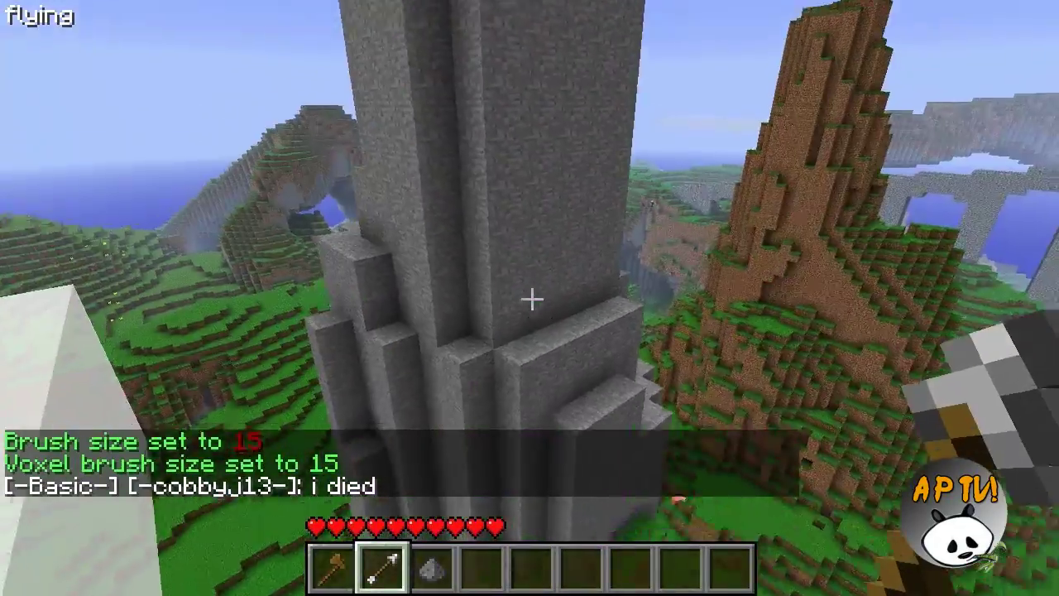
right_click(532, 299)
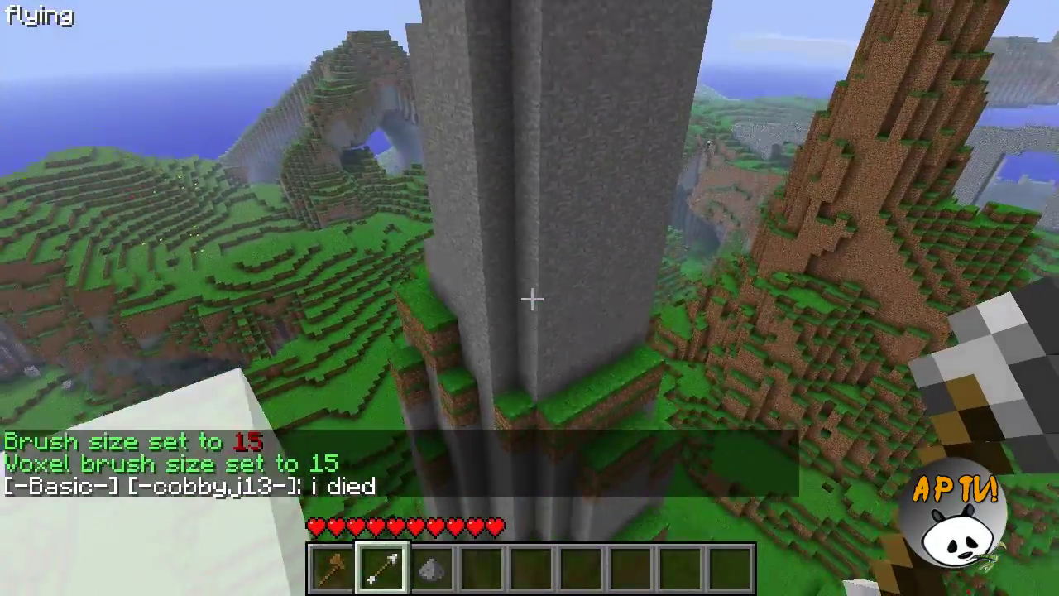
key(space)
right_click(532, 300)
right_click(529, 297)
right_click(529, 297)
right_click(529, 298)
right_click(530, 298)
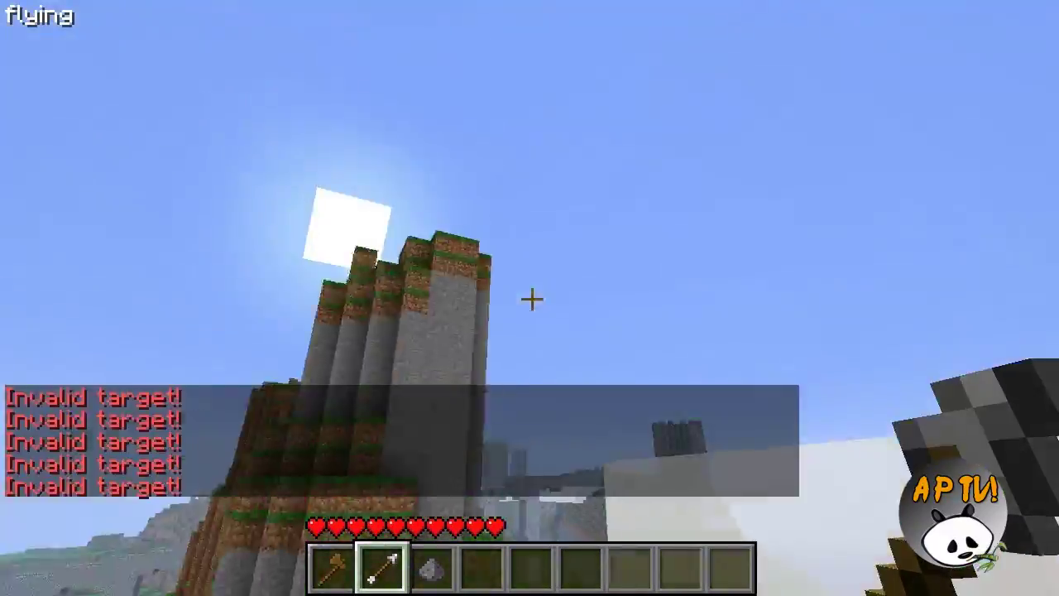
right_click(529, 297)
Step: Survey the surrounding terrain from the grass-covered arch across the coastal plain to the overlaid stone tower
key(w)
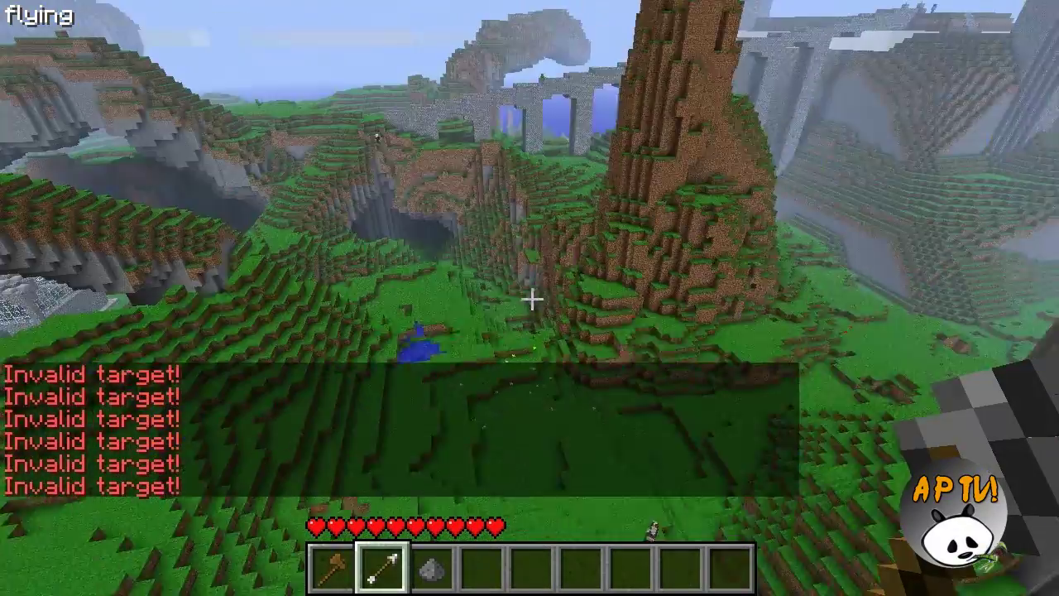
key(w)
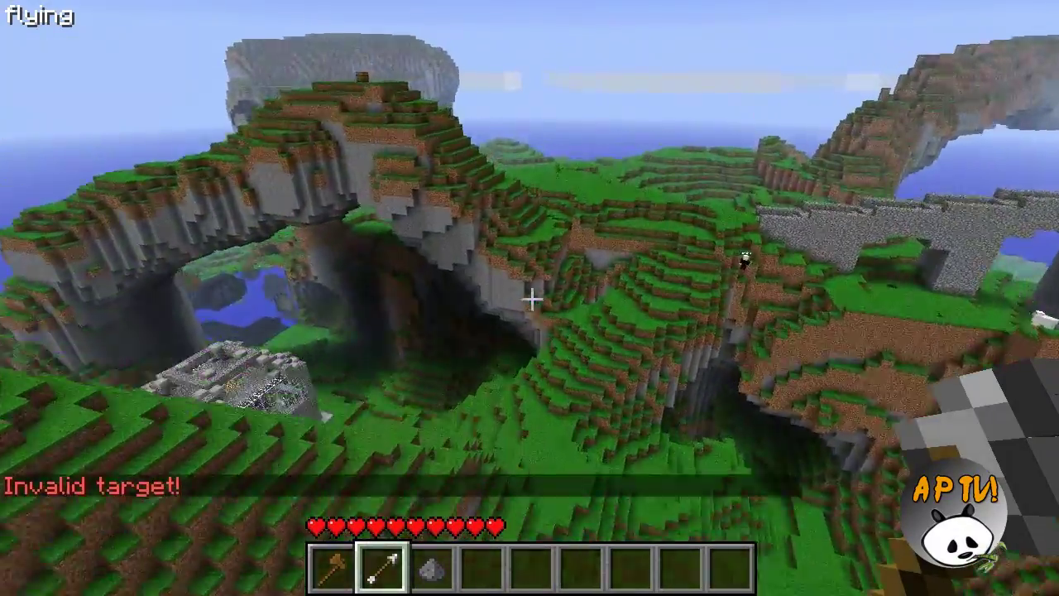
key(w)
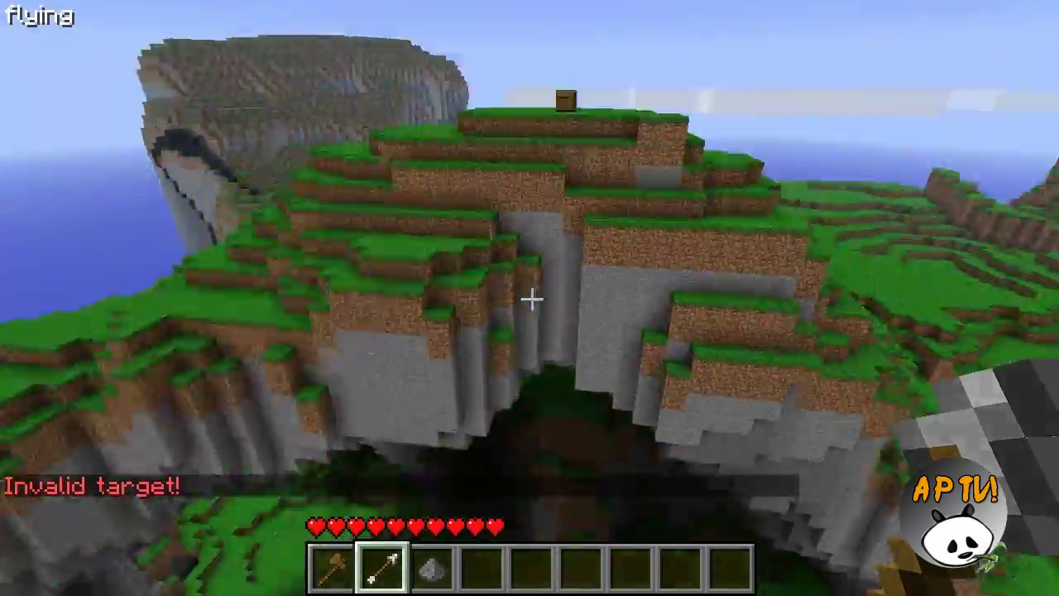
key(w)
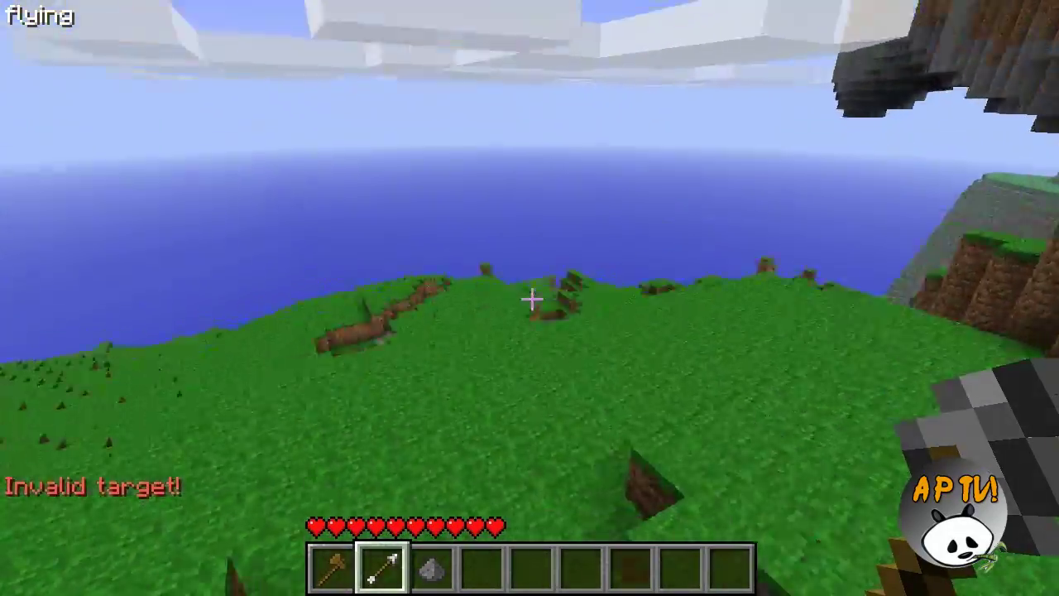
key(w)
key(w)
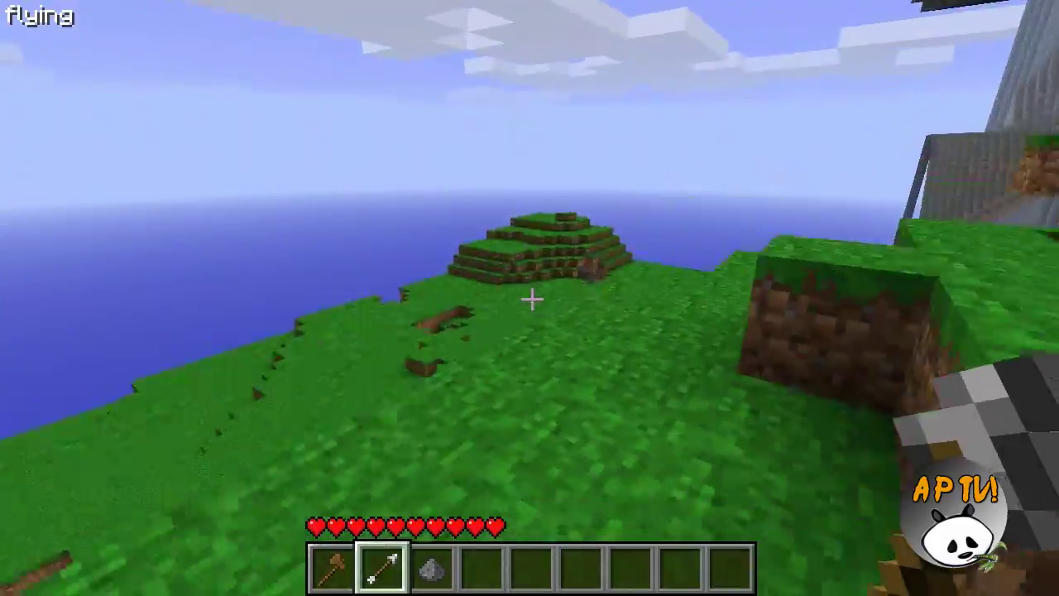
key(w)
key(w)
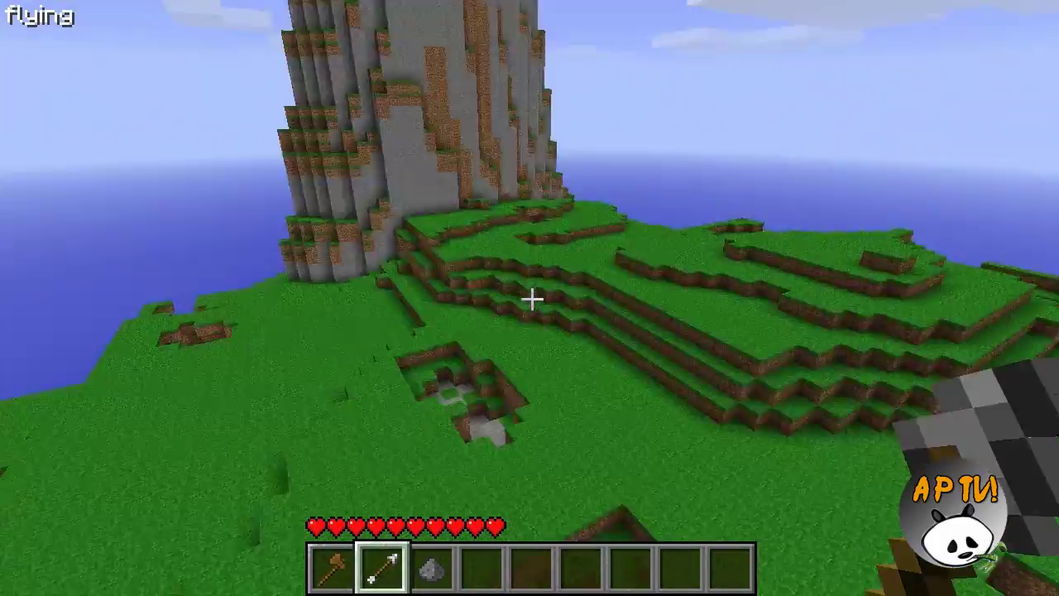
Step: Inspect the stone tower and the arch from all sides, including the arch's underside and its grass-covered slope
key(w)
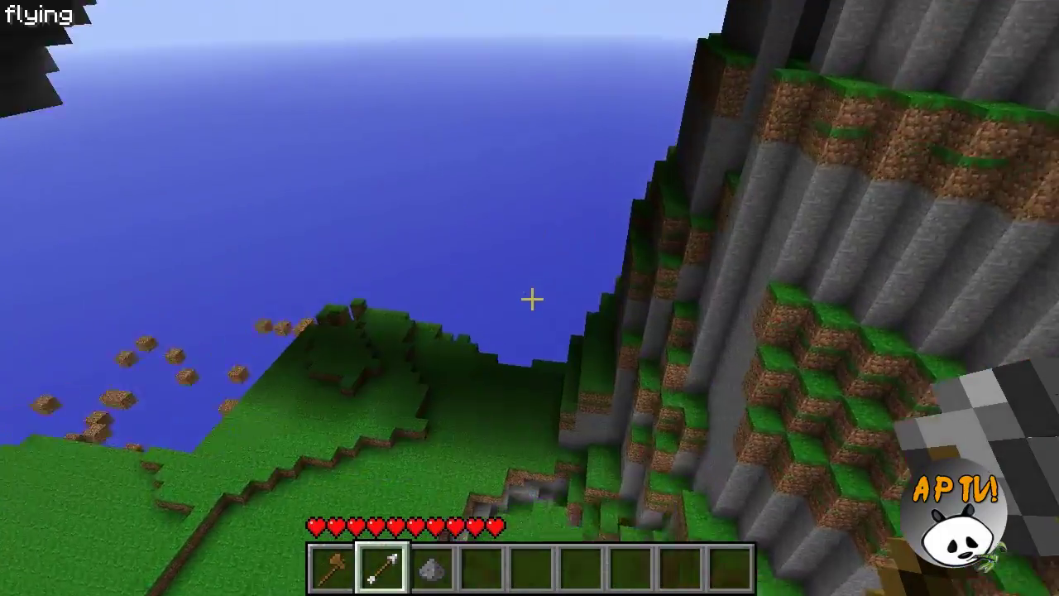
key(w)
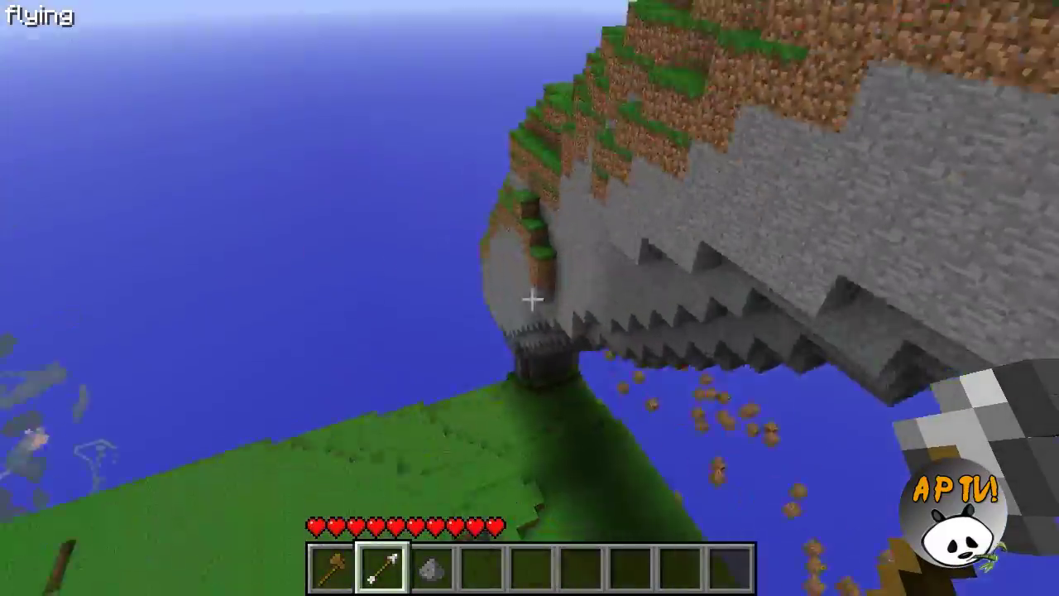
key(w)
key(w)
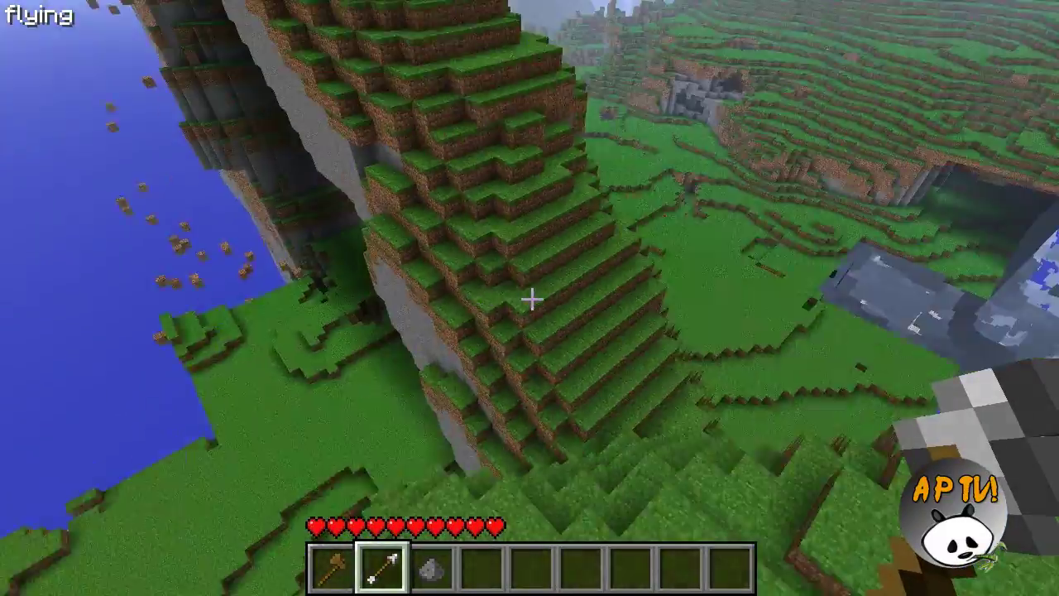
key(w)
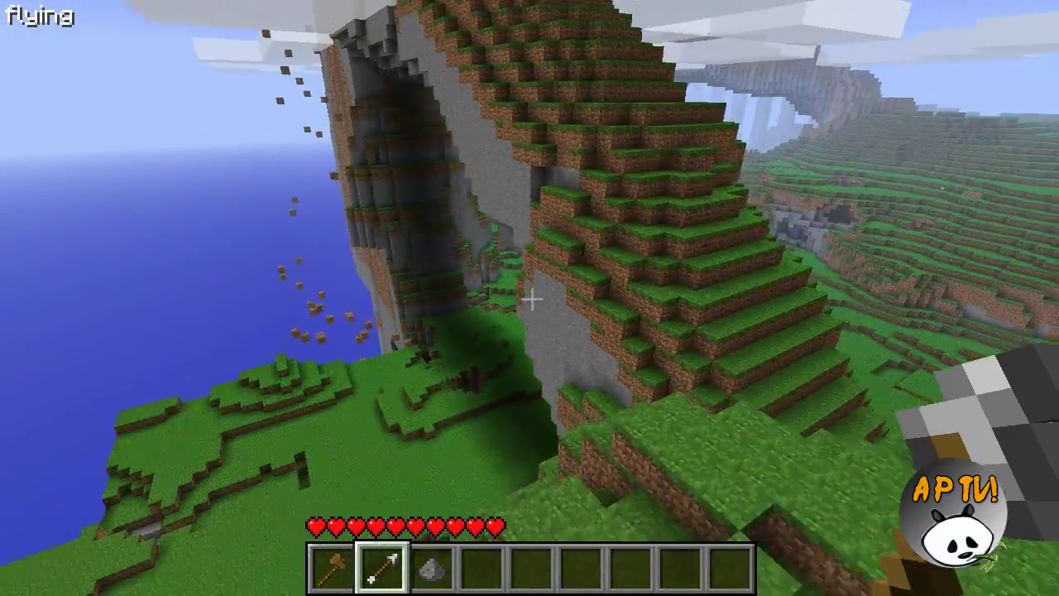
key(w)
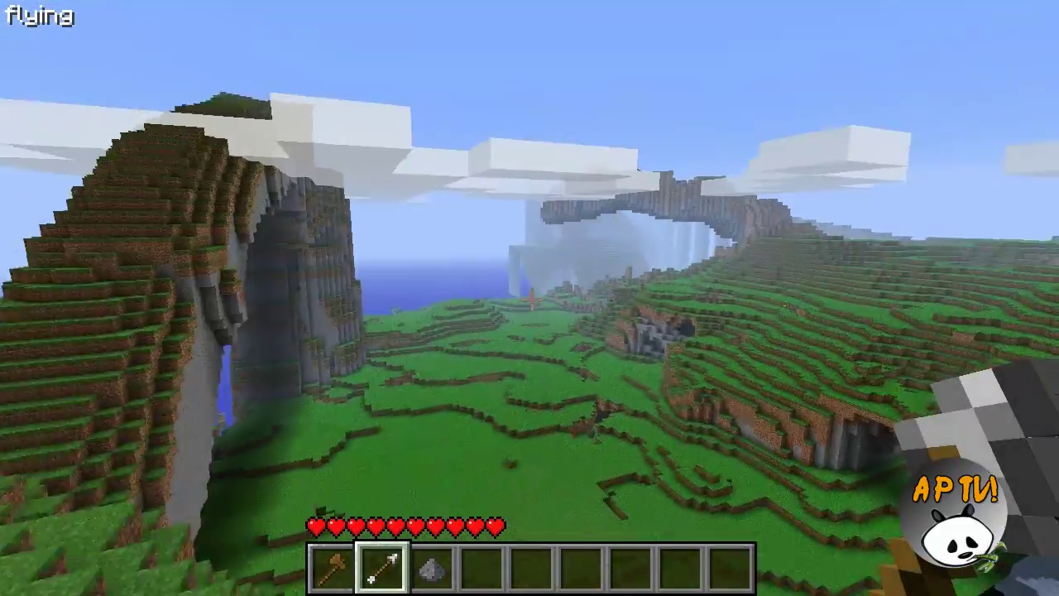
key(w)
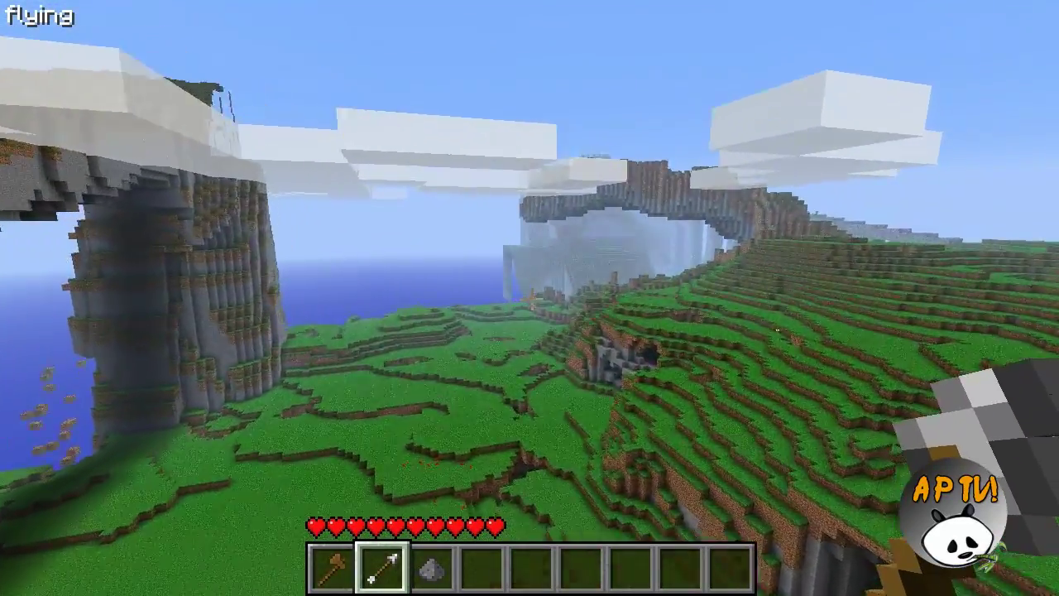
key(w)
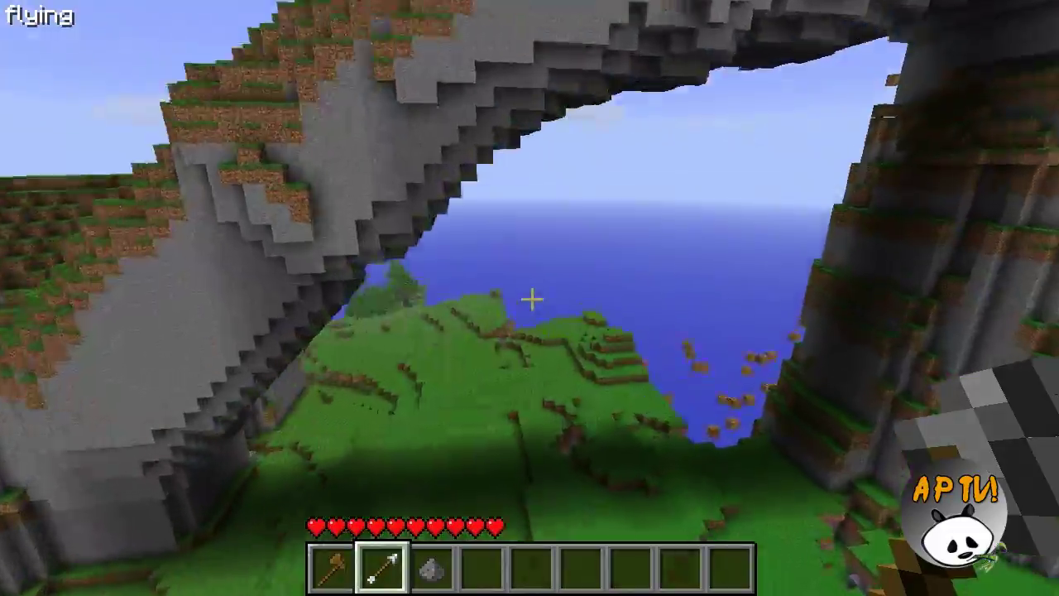
key(w)
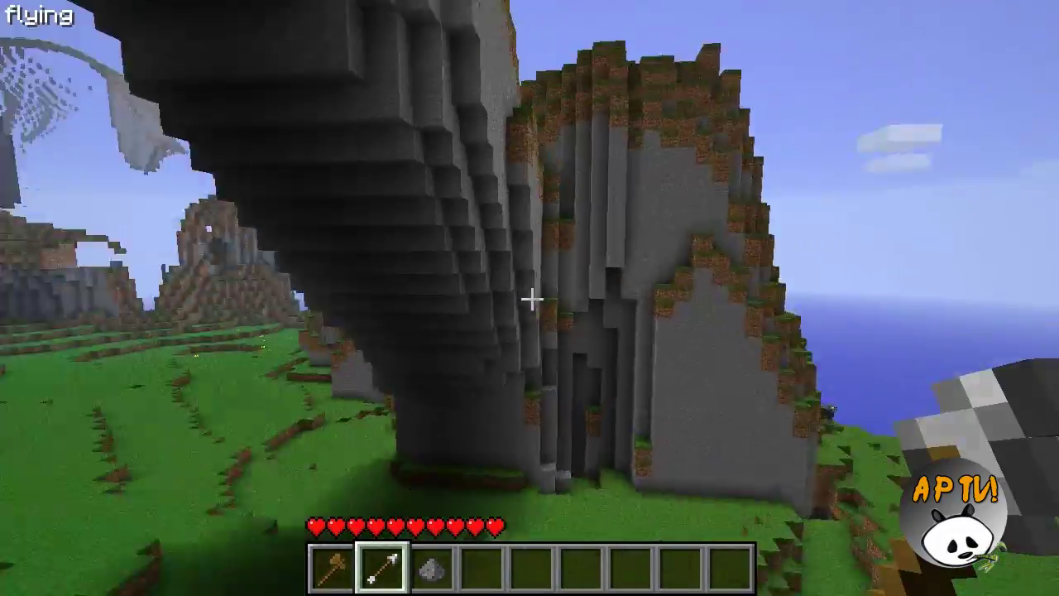
key(w)
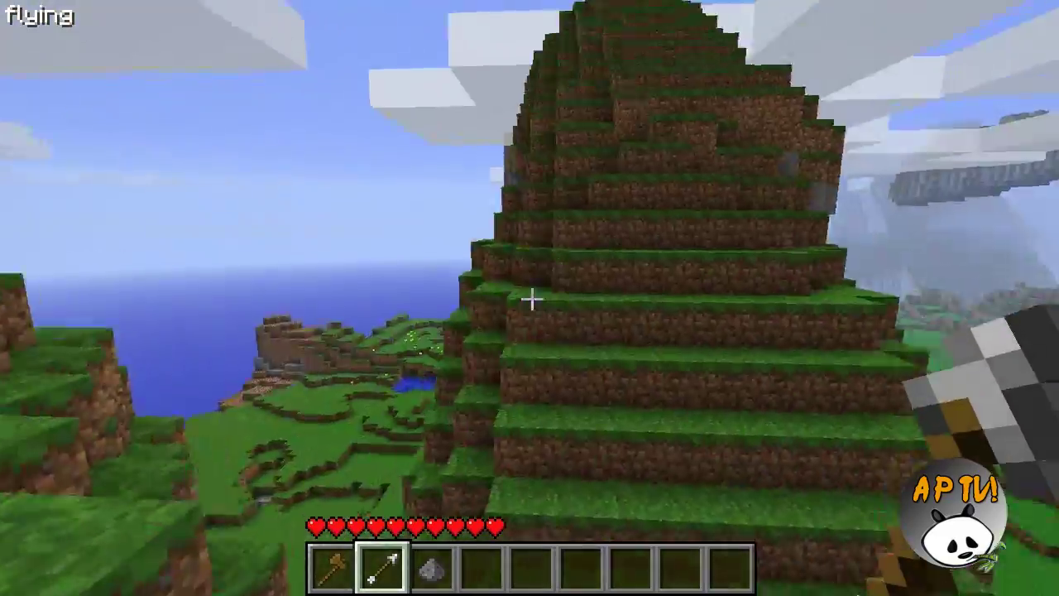
Step: Overlay grass on the bare dirt terraces of the coastal hillside below the trees
key(w)
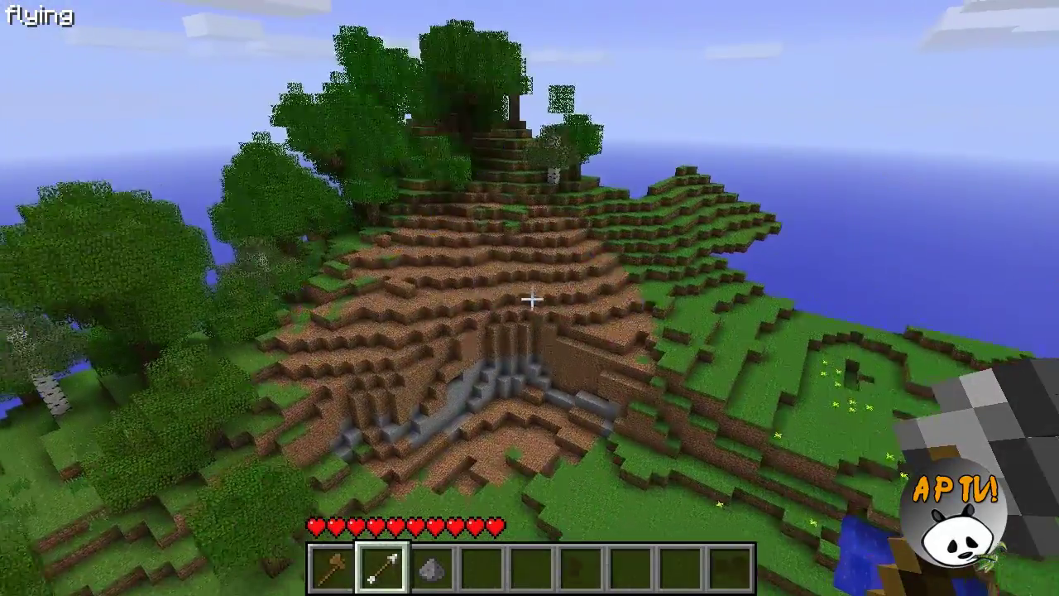
key(w)
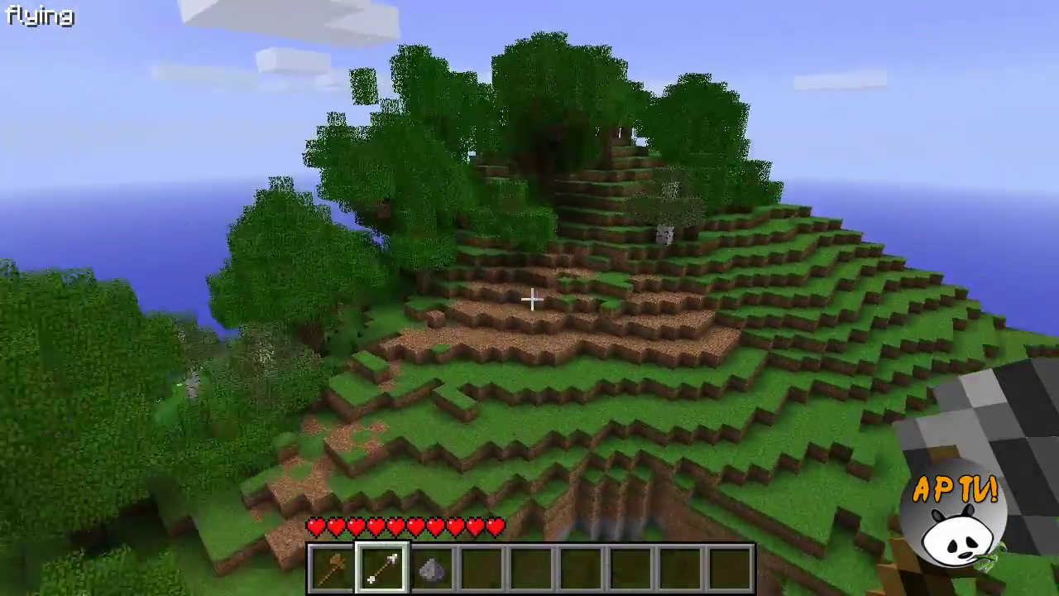
right_click(532, 300)
key(w)
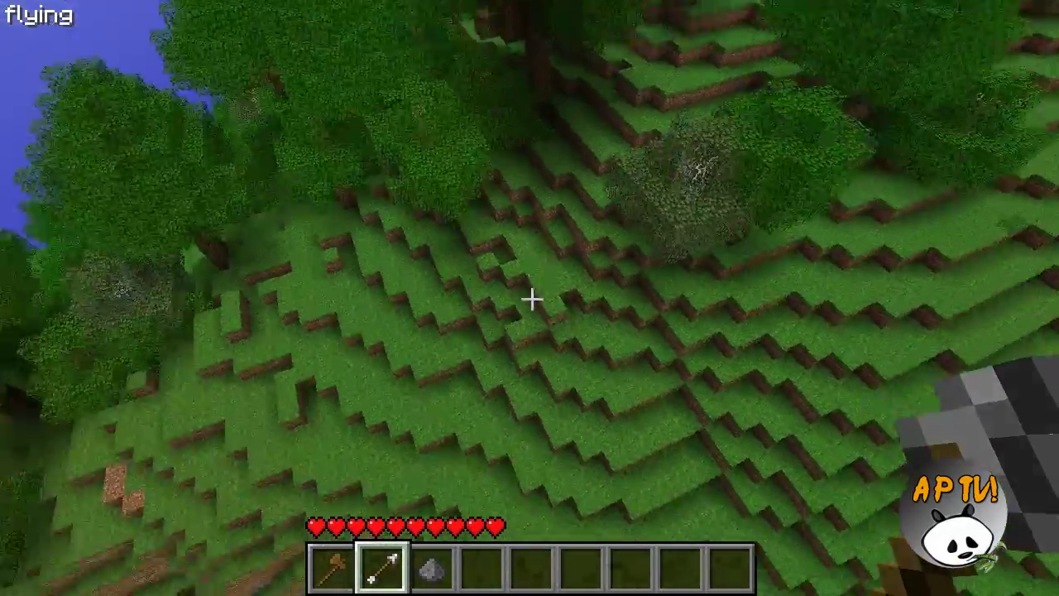